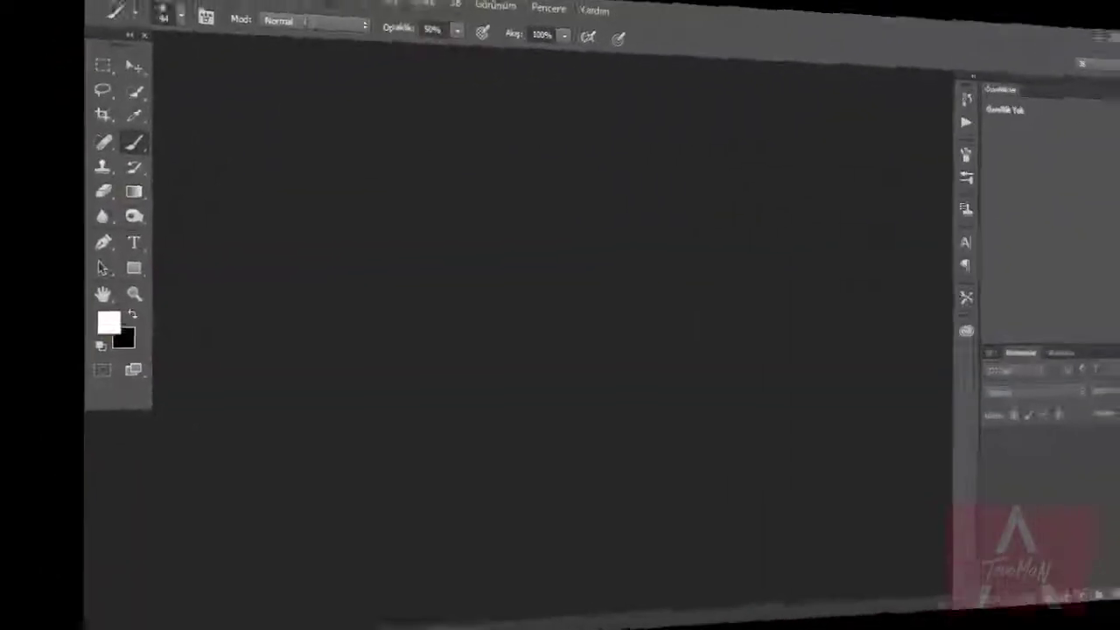
# - Zoom out so the bald man's whole profile photo fits the window
pyautogui.scroll(-1, 418, 238)
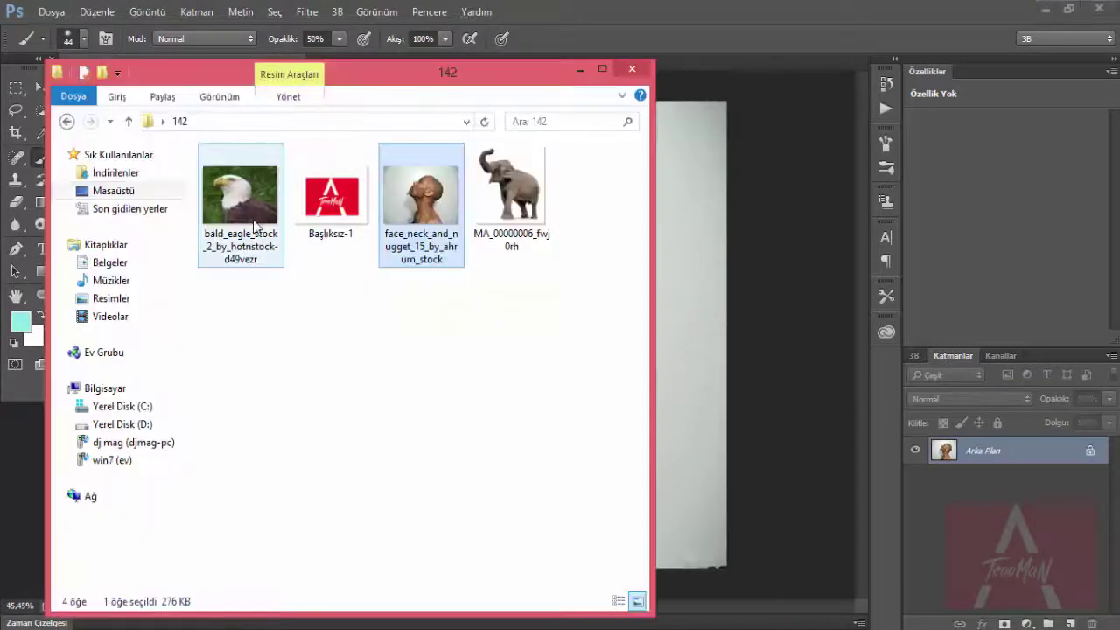
# - Place the bald eagle photo over the portrait, enlarged, and commit it
pyautogui.moveTo(237, 212); pyautogui.dragTo(438, 325)
pyautogui.moveTo(500, 399); pyautogui.dragTo(825, 602)
pyautogui.press('Return')
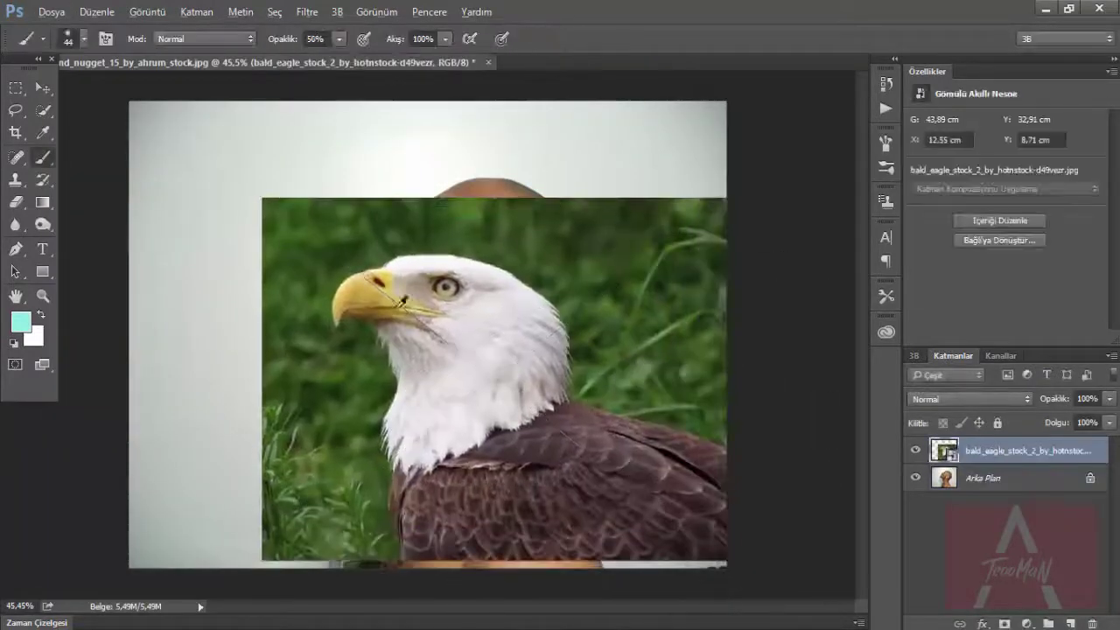
pyautogui.scroll(7, 402, 301)
# - Copy the eagle's beak and eye to their own layer, delete the eagle photo, and move it onto the face
pyautogui.press('w')
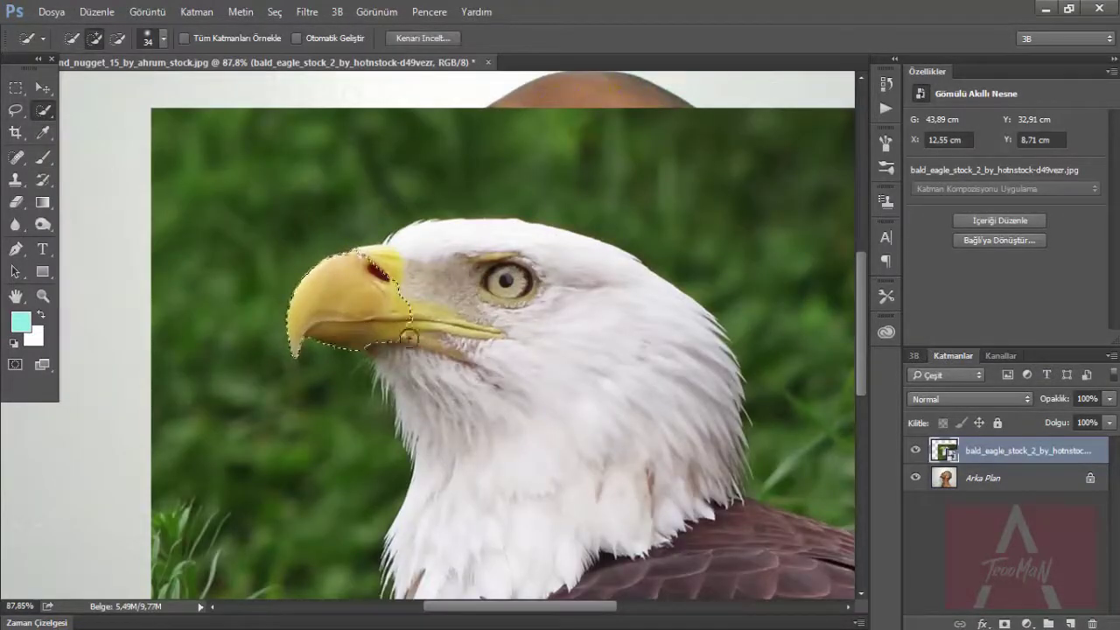
pyautogui.hotkey('ctrl', 'j')
pyautogui.click(1024, 475)
pyautogui.press('Delete')
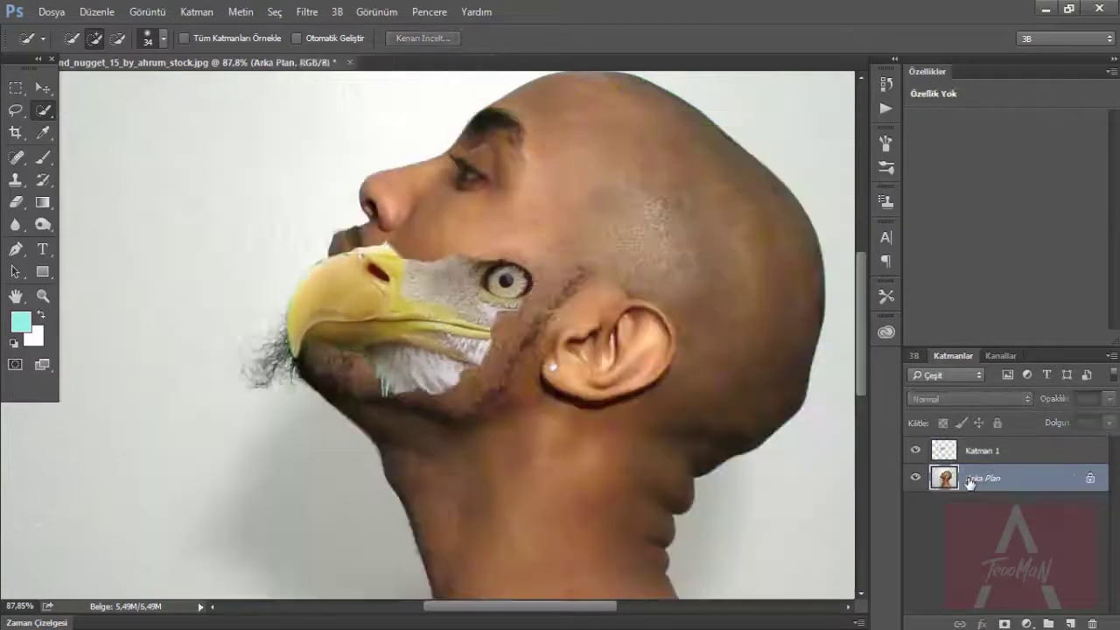
pyautogui.press('v')
pyautogui.moveTo(466, 354)
pyautogui.mouseDown()
pyautogui.moveTo(483, 237)
pyautogui.moveTo(532, 192)
pyautogui.moveTo(501, 229)
pyautogui.moveTo(432, 226)
pyautogui.mouseUp()
# - Scale and rotate the eagle beak piece to about 121% and fit it onto the face
pyautogui.scroll(-4, 483, 237)
pyautogui.hotkey('ctrl', 't')
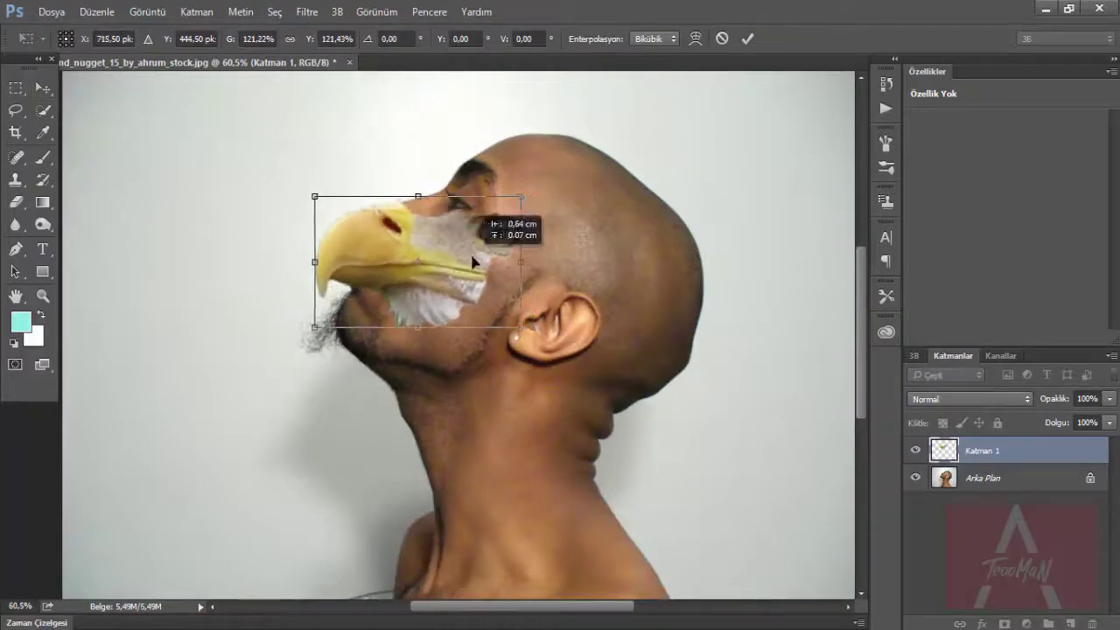
pyautogui.moveTo(560, 218)
pyautogui.mouseDown()
pyautogui.moveTo(558, 229)
pyautogui.moveTo(591, 182)
pyautogui.mouseUp()
pyautogui.moveTo(482, 254); pyautogui.dragTo(449, 258)
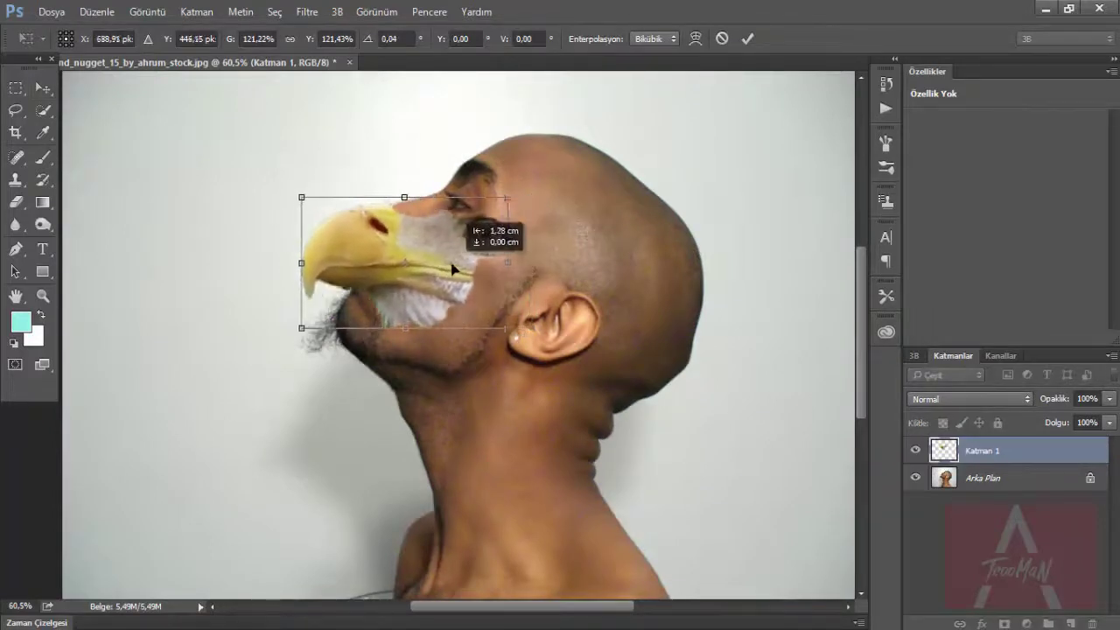
pyautogui.moveTo(386, 240); pyautogui.dragTo(463, 229)
pyautogui.press('Return')
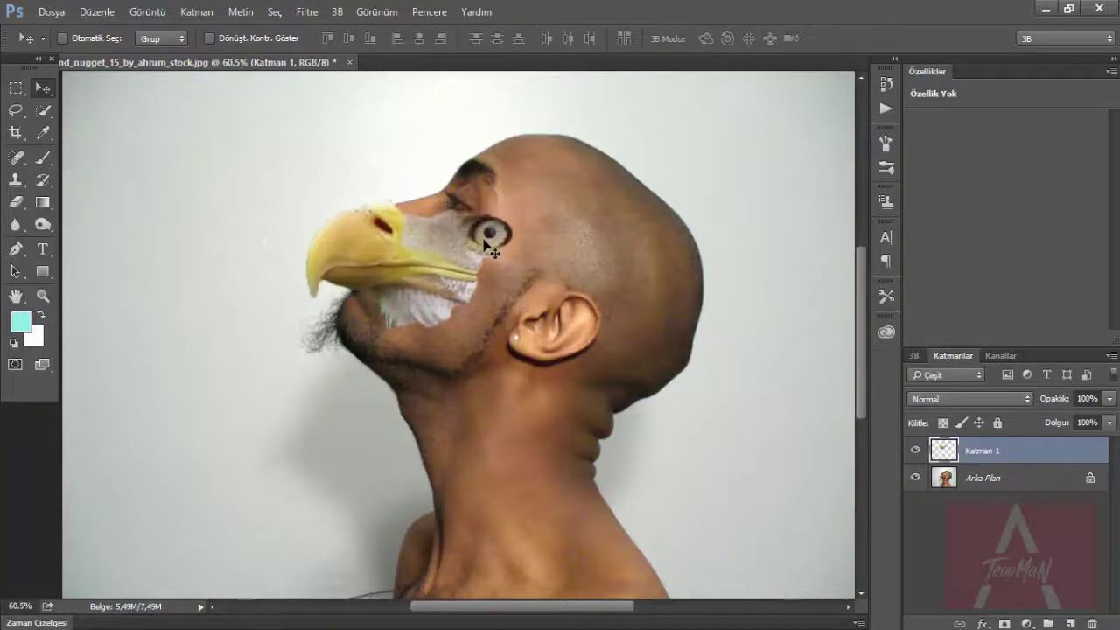
# - Try darker blend modes, shift the beak about 17 px left, and return it to Normal
pyautogui.scroll(1, 490, 237)
pyautogui.hotkey('shift', '+')
pyautogui.hotkey('shift', '+')
pyautogui.hotkey('shift', '+')
pyautogui.hotkey('shift', '+')
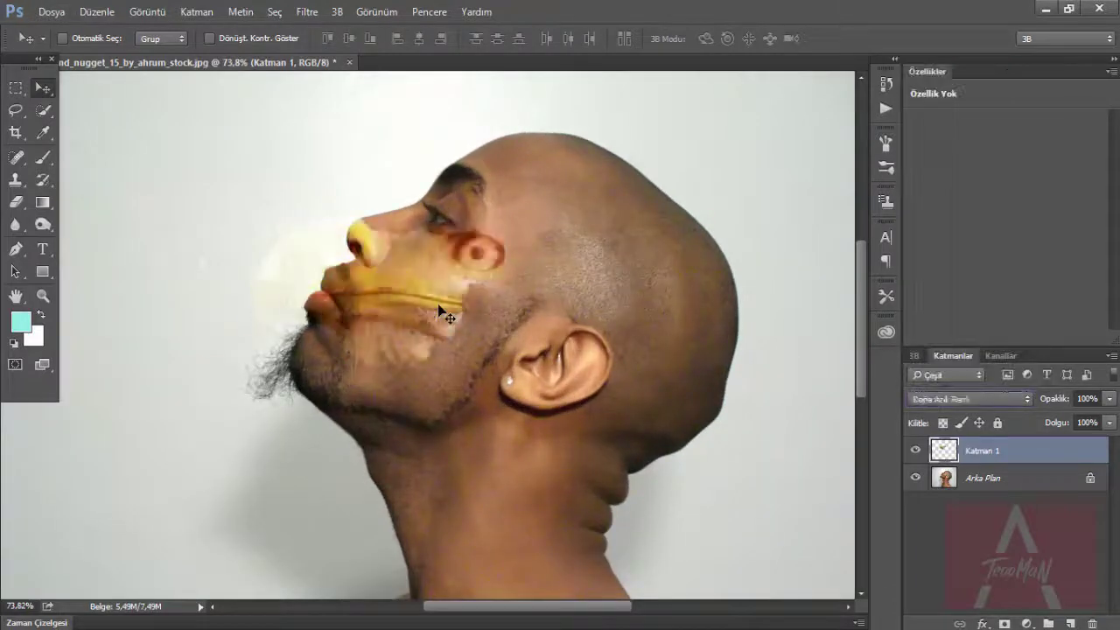
pyautogui.hotkey('shift', '+')
pyautogui.hotkey('shift', '+')
pyautogui.hotkey('shift', '+')
pyautogui.hotkey('shift', '+')
pyautogui.hotkey('shift', '-')
pyautogui.hotkey('shift', '-')
pyautogui.hotkey('shift', '-')
pyautogui.hotkey('shift', '-')
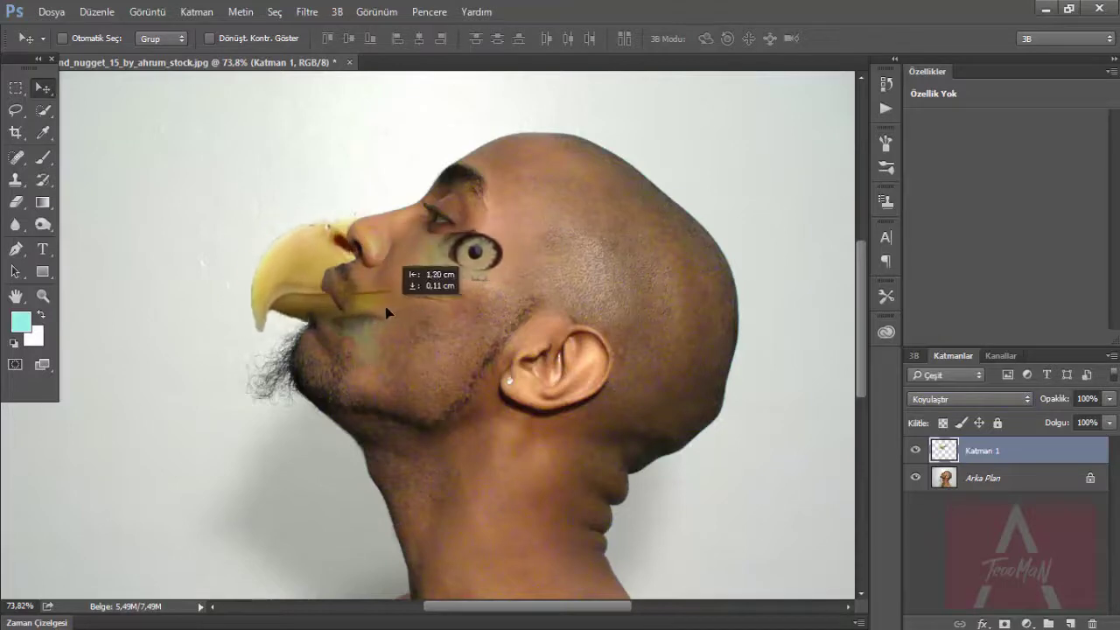
pyautogui.moveTo(414, 313); pyautogui.dragTo(380, 313)
pyautogui.hotkey('shift', 'alt', 'n')
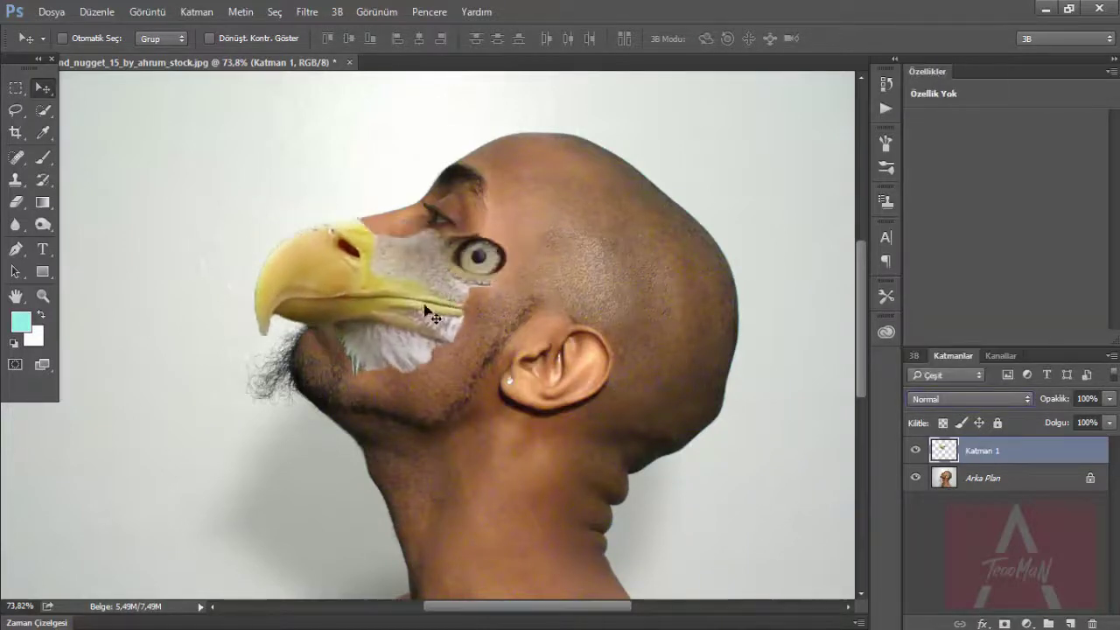
pyautogui.scroll(-1, 381, 315)
# - Add a Levels adjustment clipped to the eagle layer with darker midtones
pyautogui.click(1027, 624)
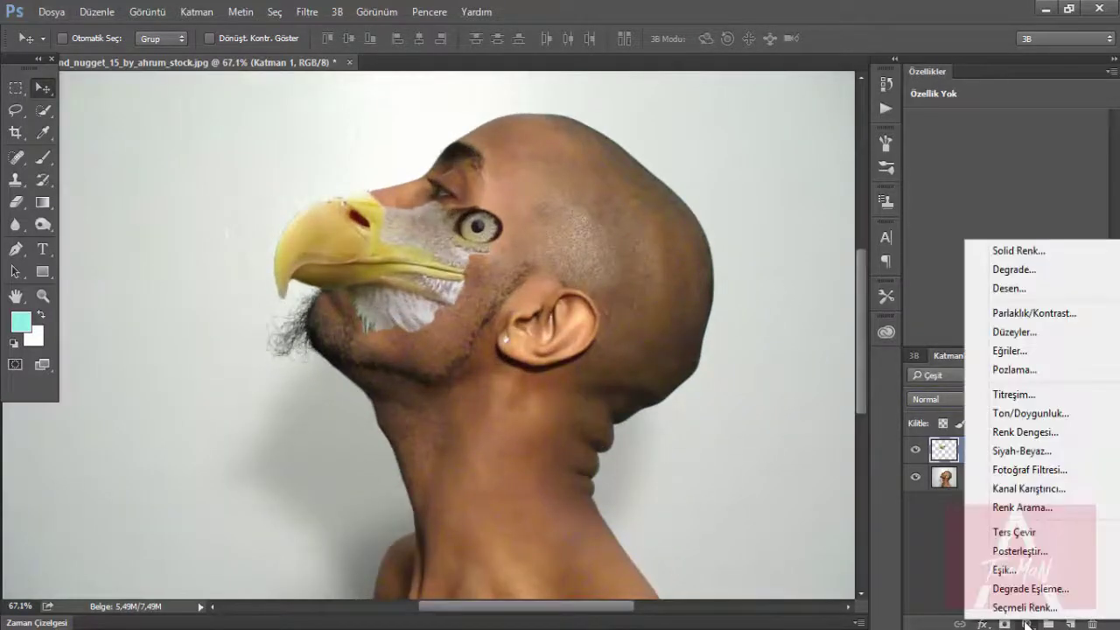
pyautogui.click(1013, 328)
pyautogui.hotkey('ctrl', 'alt', 'g')
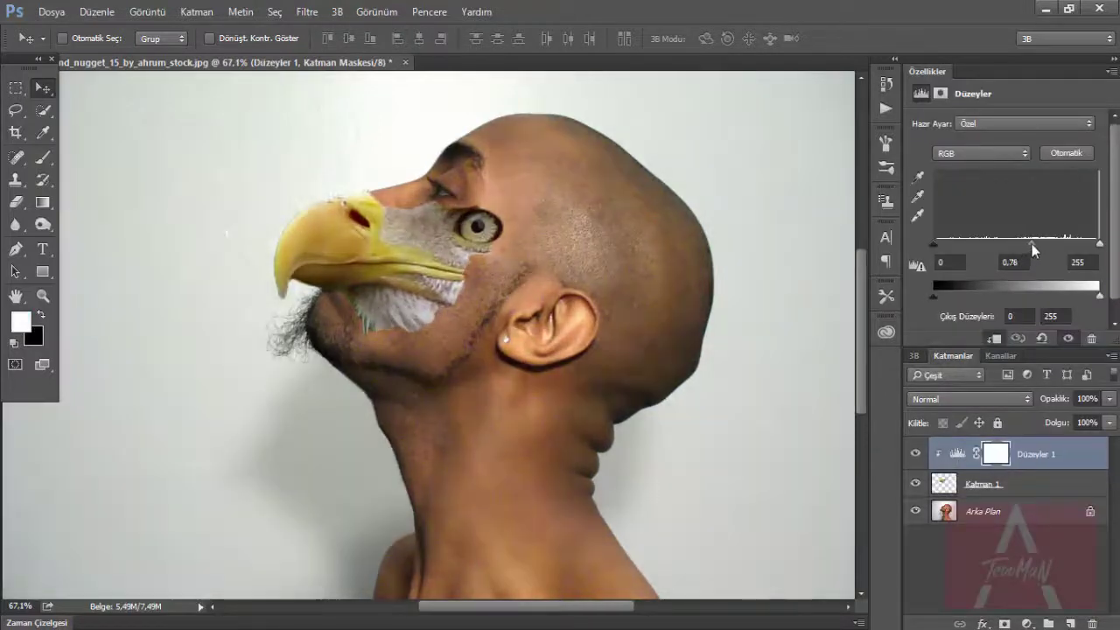
pyautogui.moveTo(1032, 244)
pyautogui.mouseDown()
pyautogui.moveTo(1003, 244)
pyautogui.moveTo(1021, 241)
pyautogui.mouseUp()
# - Adjust the Green channel levels to tint the eagle feathers purple, then select the eagle layer
pyautogui.click(990, 154)
pyautogui.click(940, 188)
pyautogui.moveTo(933, 243)
pyautogui.mouseDown()
pyautogui.moveTo(960, 251)
pyautogui.moveTo(934, 244)
pyautogui.mouseUp()
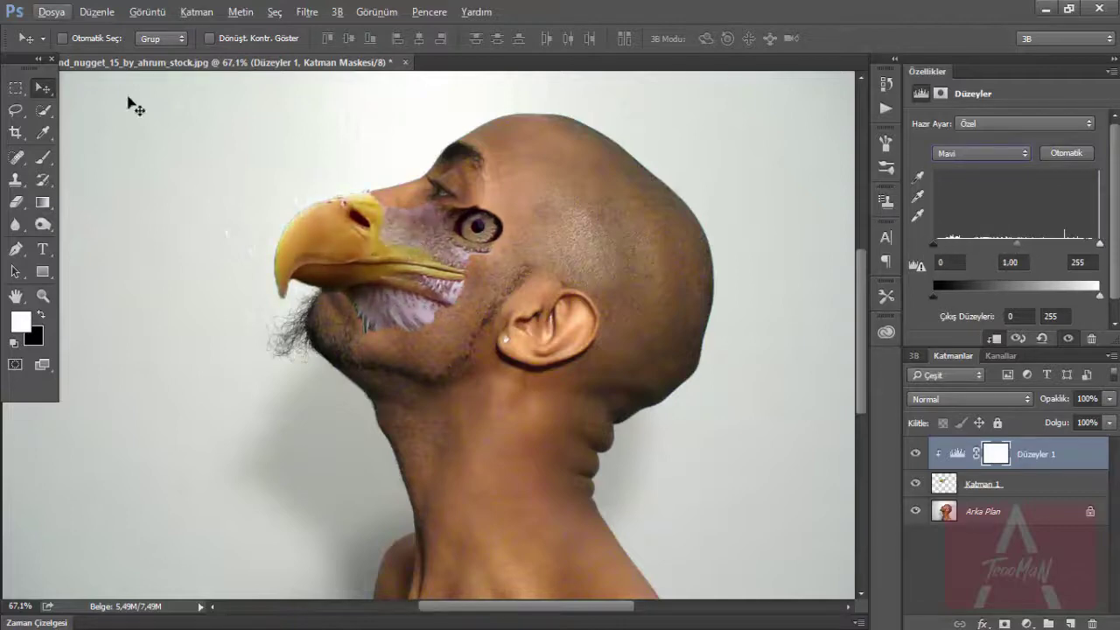
pyautogui.scroll(2, 422, 280)
pyautogui.click(982, 484)
# - Add an inverted mask to the eagle layer and paint black over the eye and white feathers
pyautogui.keyDown('alt'); pyautogui.click(1005, 624); pyautogui.keyUp('alt')
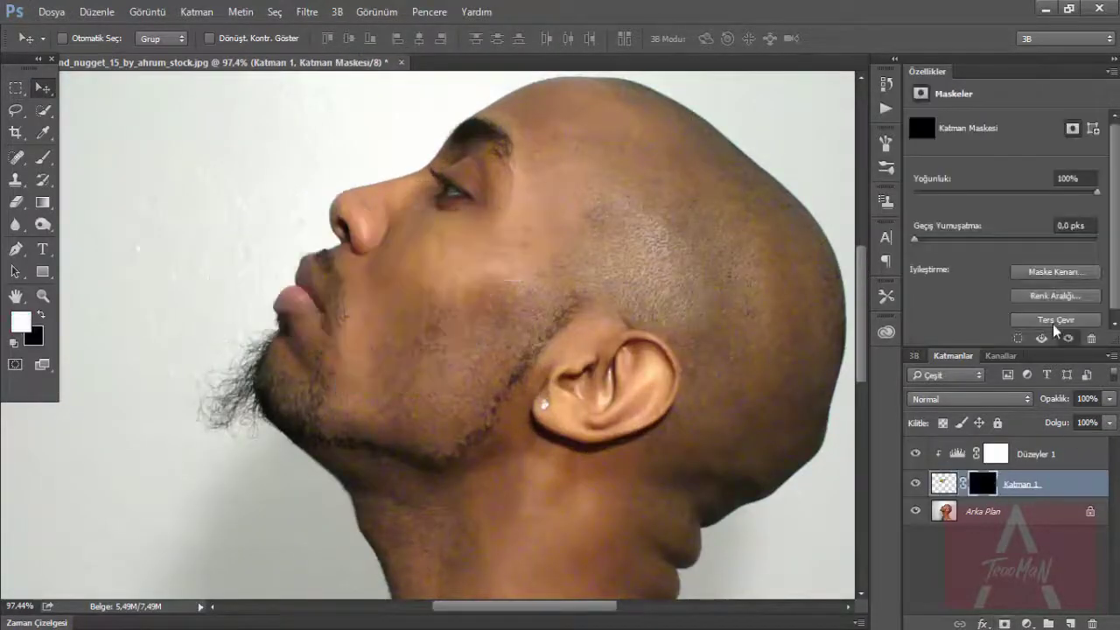
pyautogui.click(1055, 319)
pyautogui.click(43, 157)
pyautogui.press('x')
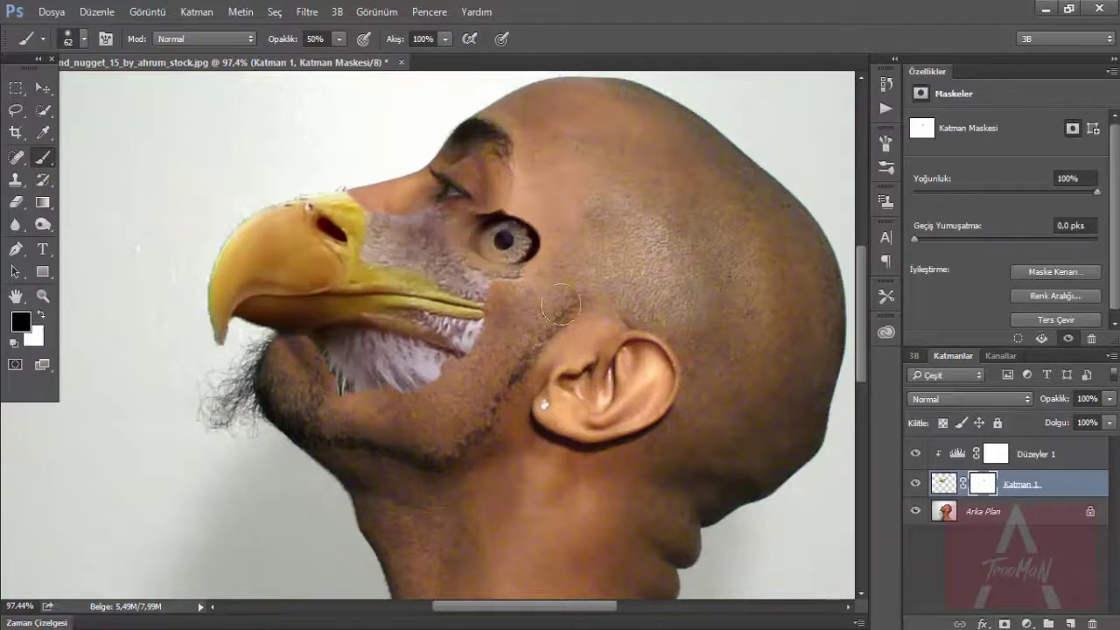
pyautogui.moveTo(560, 306)
pyautogui.mouseDown()
pyautogui.moveTo(513, 237)
pyautogui.moveTo(398, 249)
pyautogui.mouseUp()
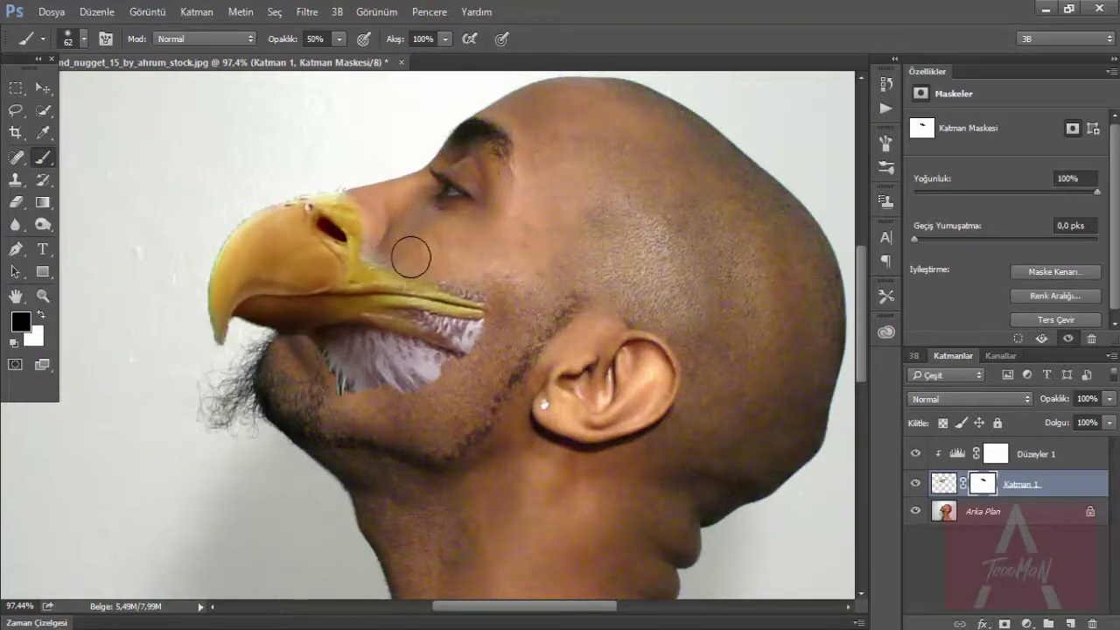
pyautogui.moveTo(463, 331); pyautogui.dragTo(434, 332)
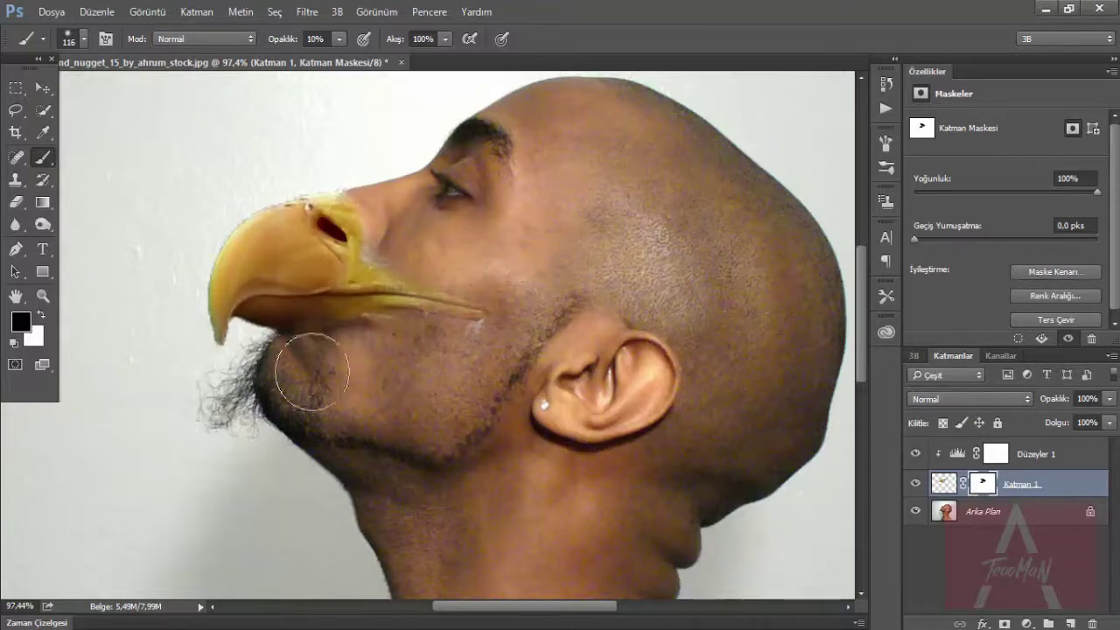
# - Refine the mask edges with a 36 px brush, add empty Katman 2, and sample a face skin tone
pyautogui.moveTo(288, 386); pyautogui.dragTo(320, 350)
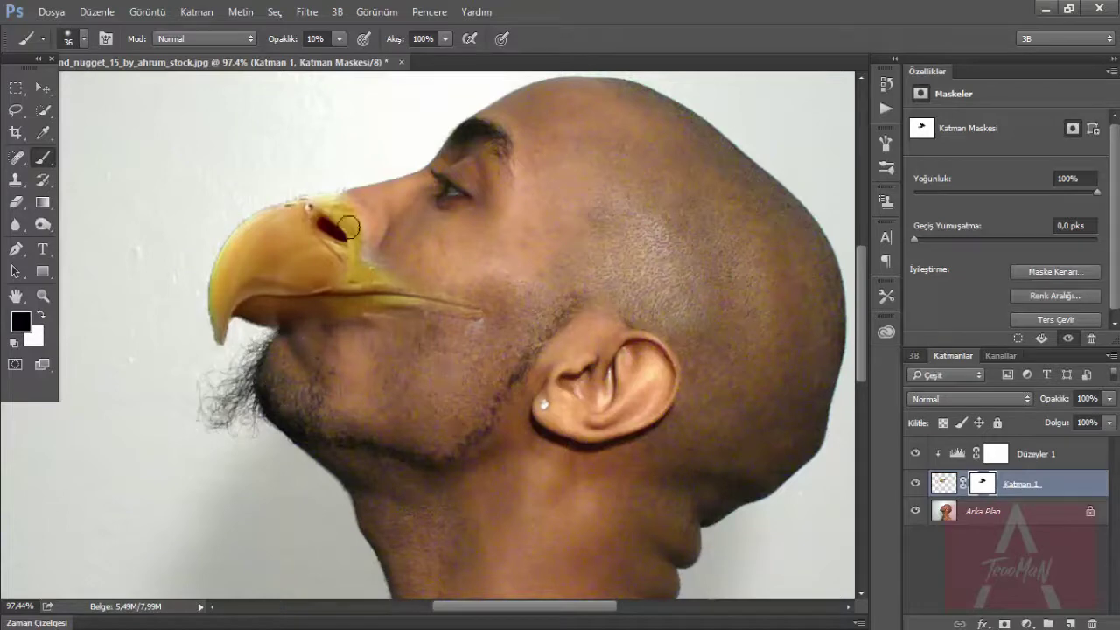
pyautogui.scroll(1, 394, 254)
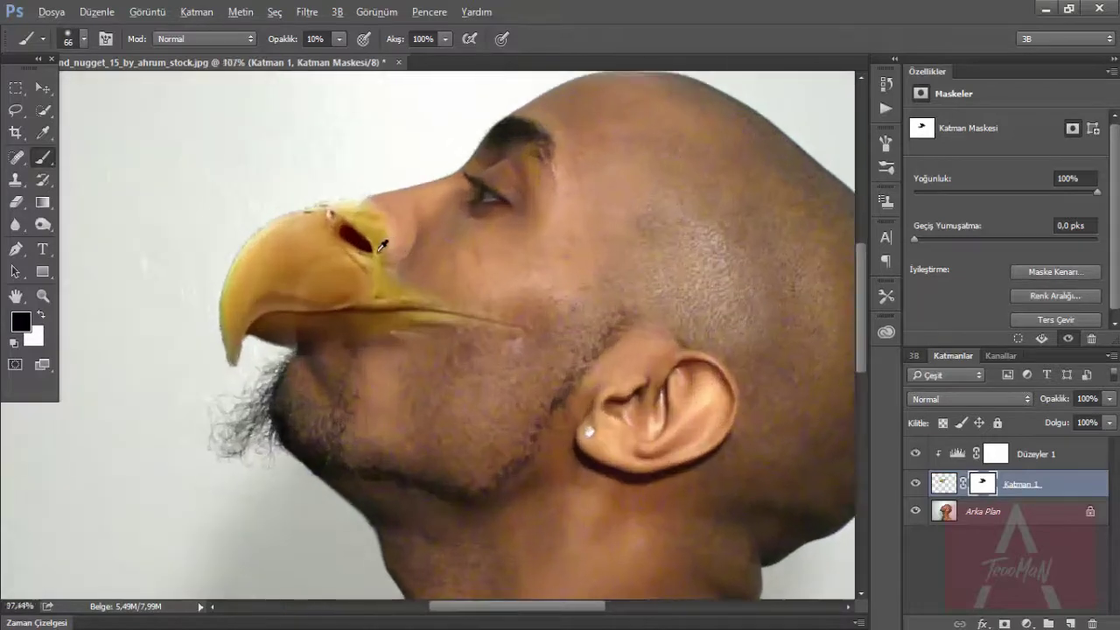
pyautogui.click(1070, 623)
pyautogui.keyDown('alt'); pyautogui.click(552, 260); pyautogui.keyUp('alt')
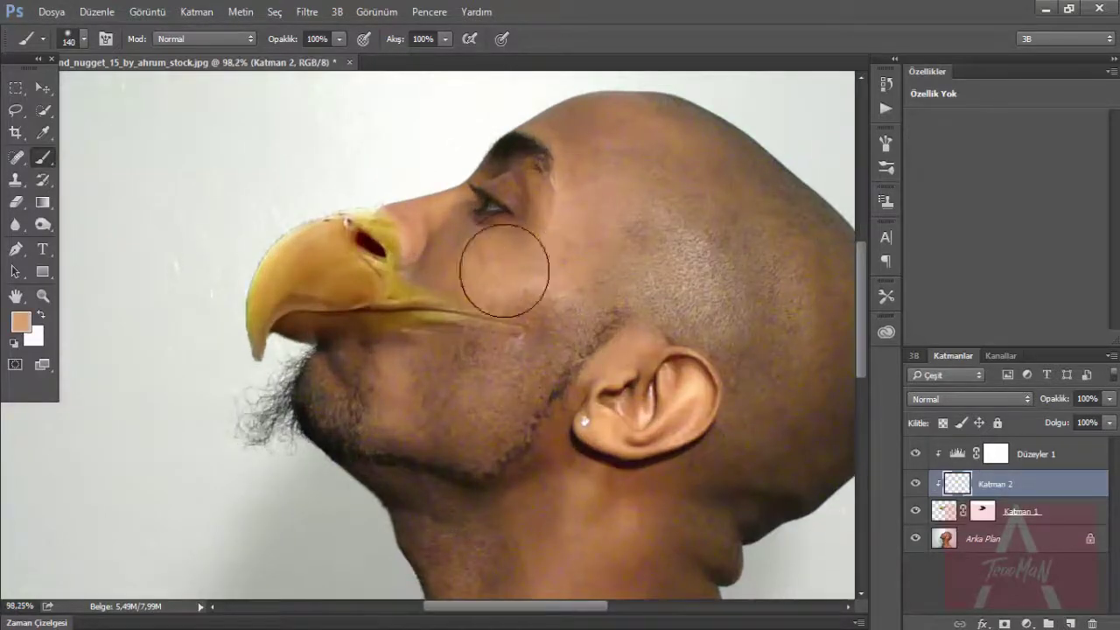
# - Paint the skin tone over the beak in Renk mode at 64% and set Levels midtones to 0.78
pyautogui.moveTo(504, 270)
pyautogui.mouseDown()
pyautogui.moveTo(403, 325)
pyautogui.moveTo(477, 230)
pyautogui.moveTo(356, 310)
pyautogui.mouseUp()
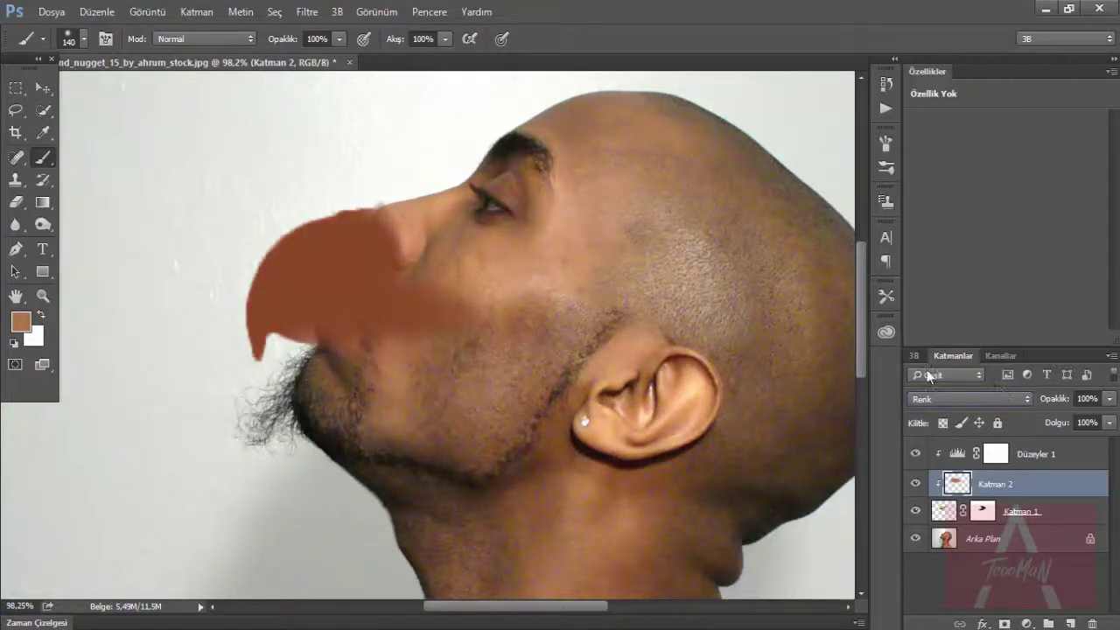
pyautogui.click(1109, 399)
pyautogui.click(1015, 454)
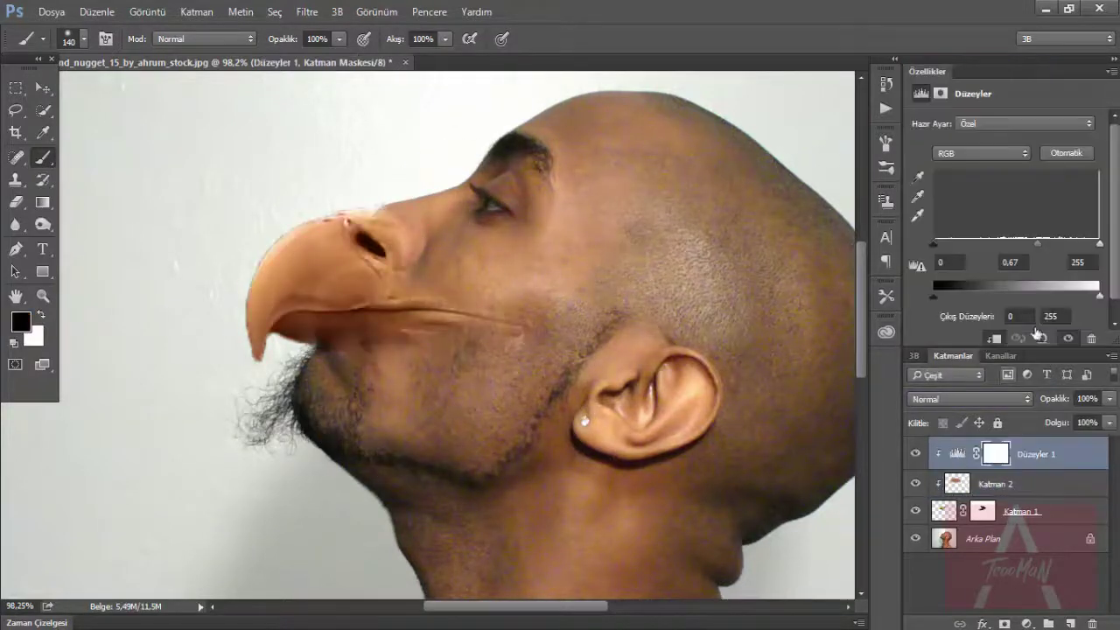
pyautogui.moveTo(1017, 244); pyautogui.dragTo(1036, 251)
# - Add a Brightness/Contrast adjustment at -45 to darken the beak colour
pyautogui.click(989, 483)
pyautogui.click(1026, 623)
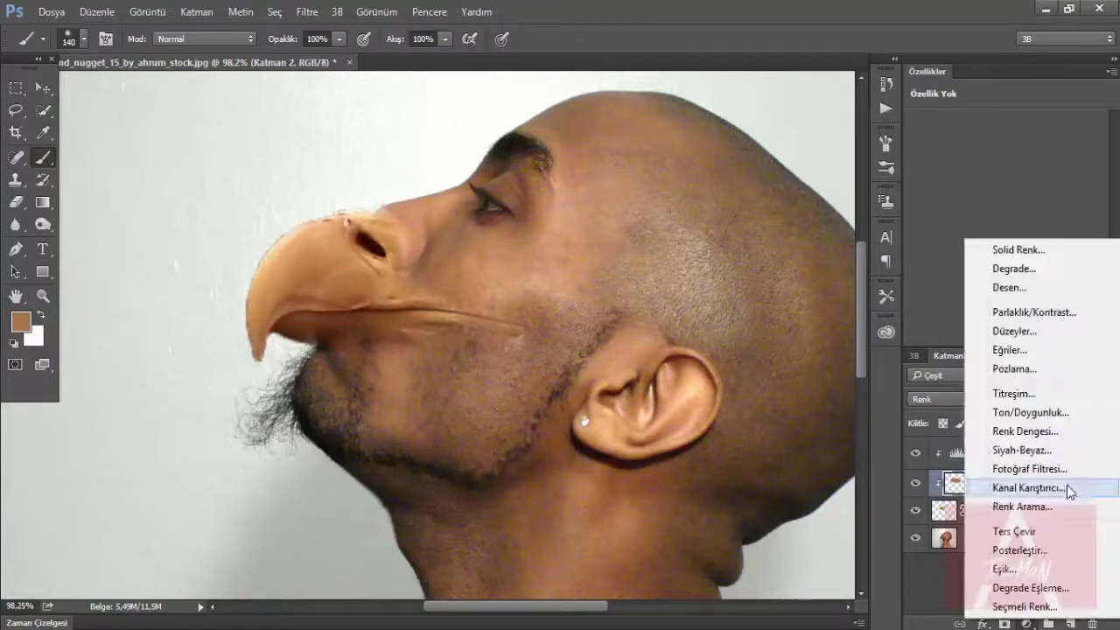
pyautogui.click(997, 319)
pyautogui.moveTo(1006, 163); pyautogui.dragTo(984, 166)
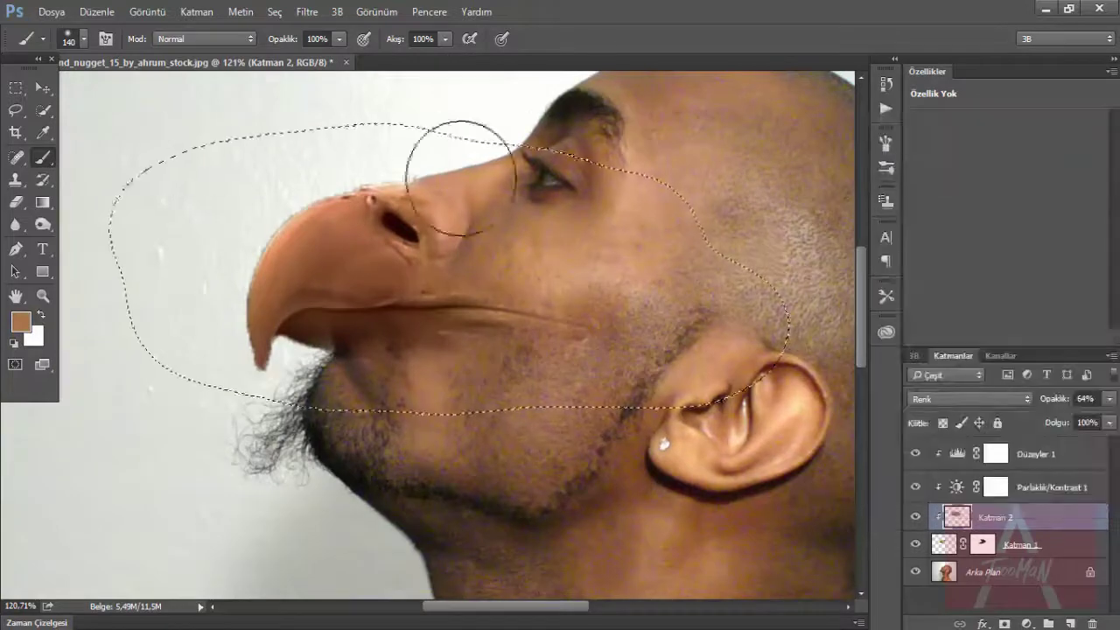
pyautogui.scroll(5, 454, 321)
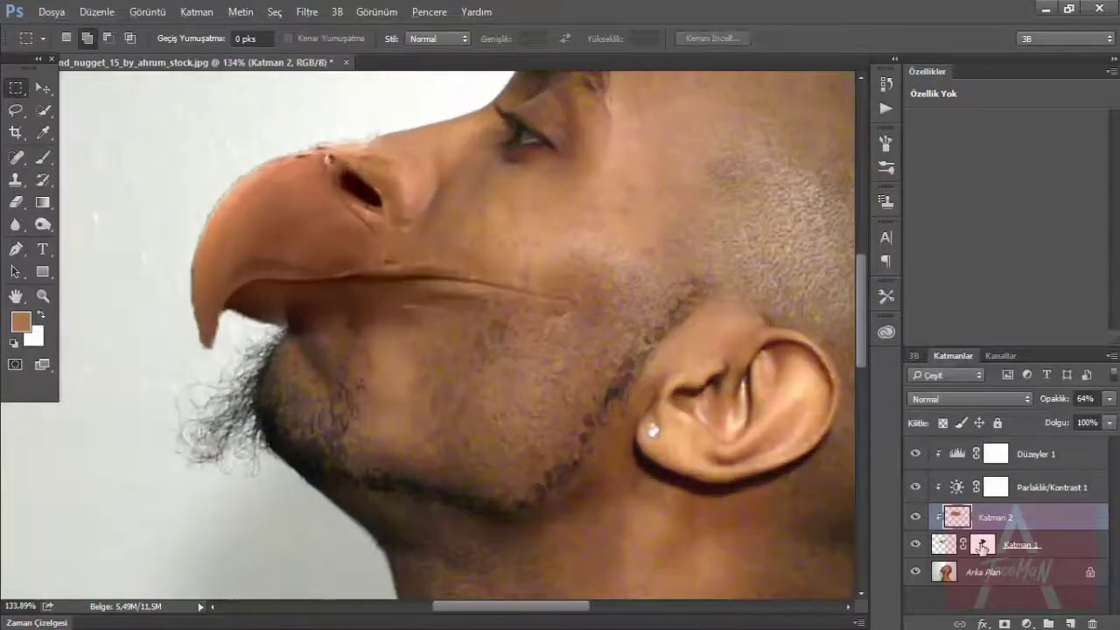
# - Touch up the eagle layer's mask with the brush, then duplicate the background photo layer
pyautogui.click(982, 547)
pyautogui.press('d')
pyautogui.press('b')
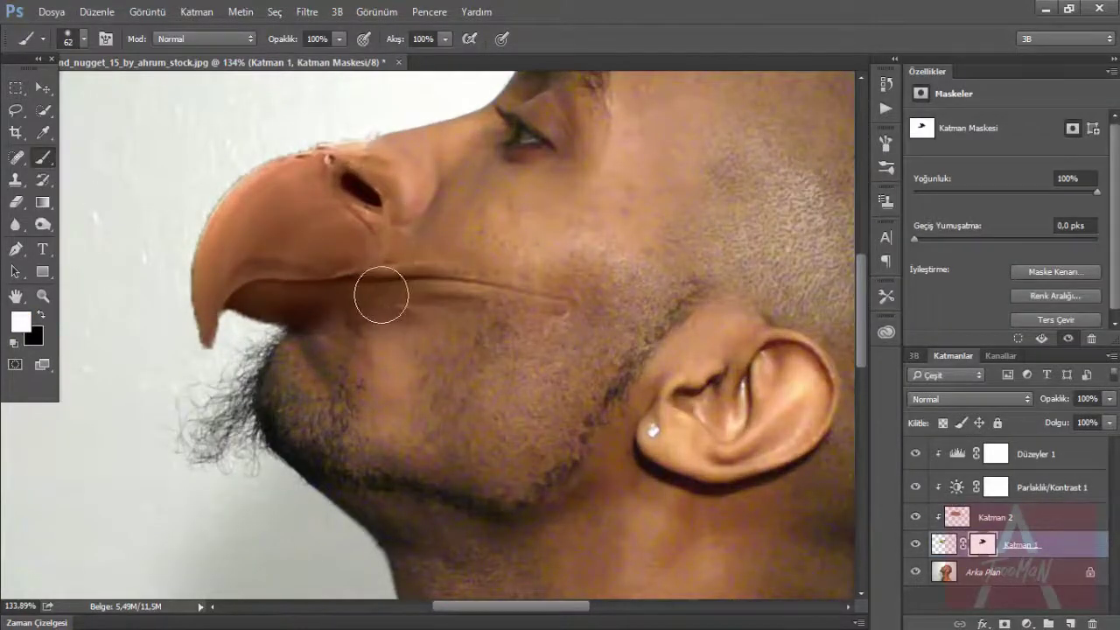
pyautogui.scroll(-2, 367, 350)
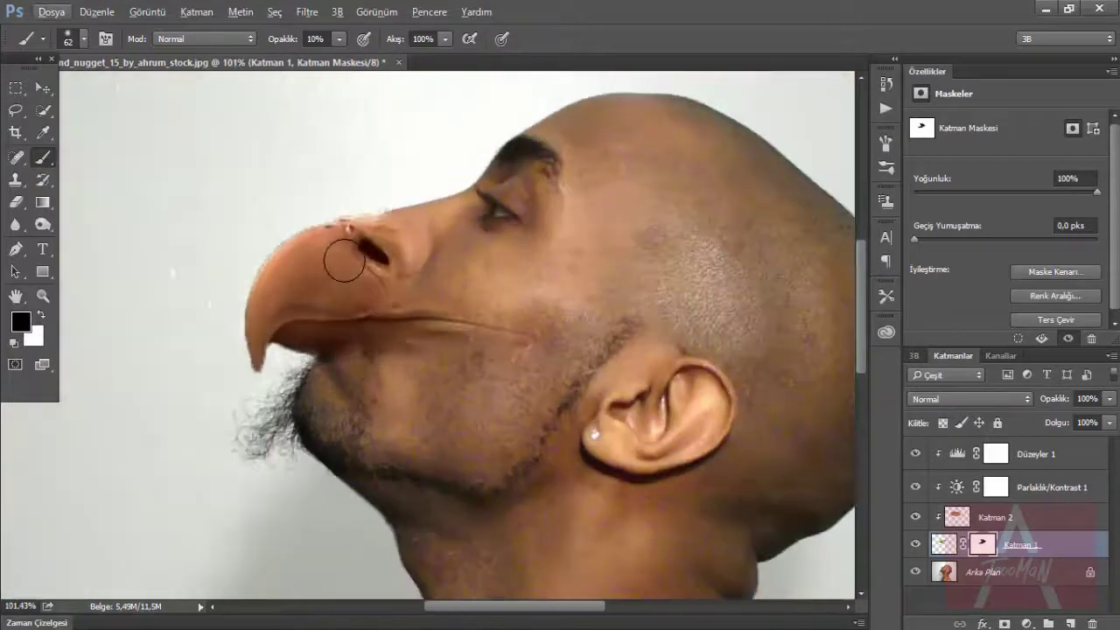
pyautogui.click(982, 572)
pyautogui.hotkey('ctrl', 'j')
# - Set up the Clone Stamp with a 57 px brush at 50% opacity
pyautogui.click(15, 180)
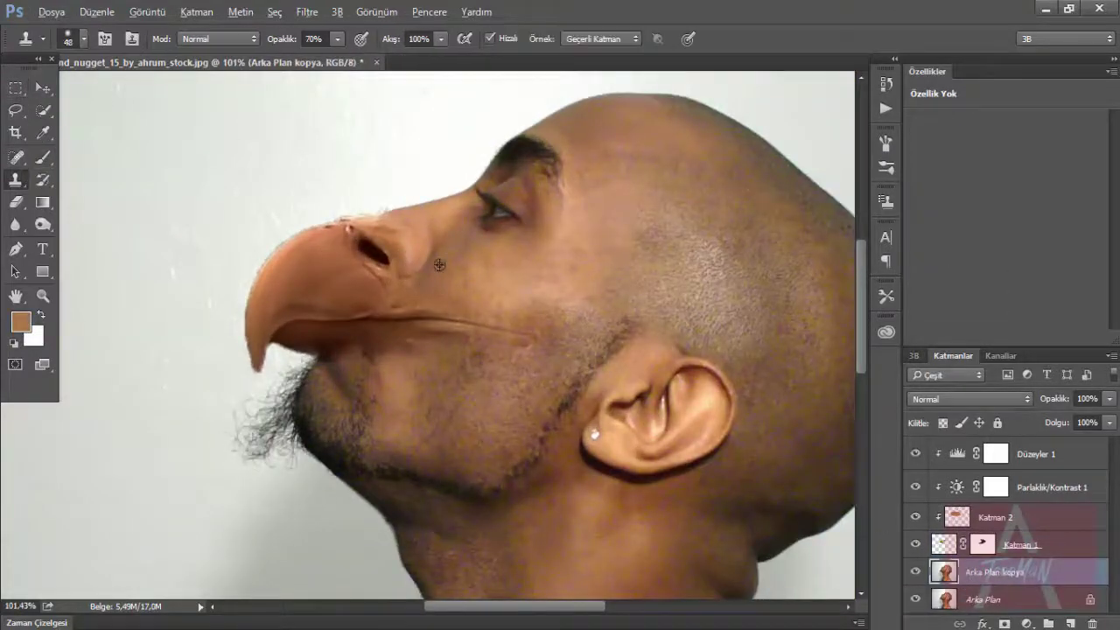
pyautogui.moveTo(459, 272); pyautogui.dragTo(416, 261)
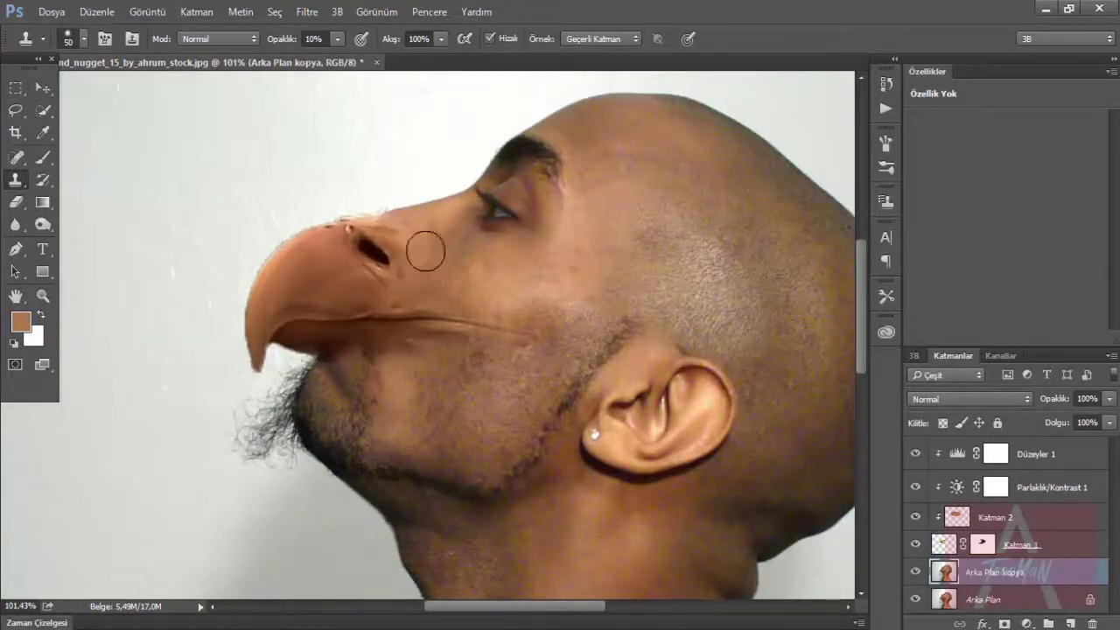
pyautogui.scroll(2, 420, 258)
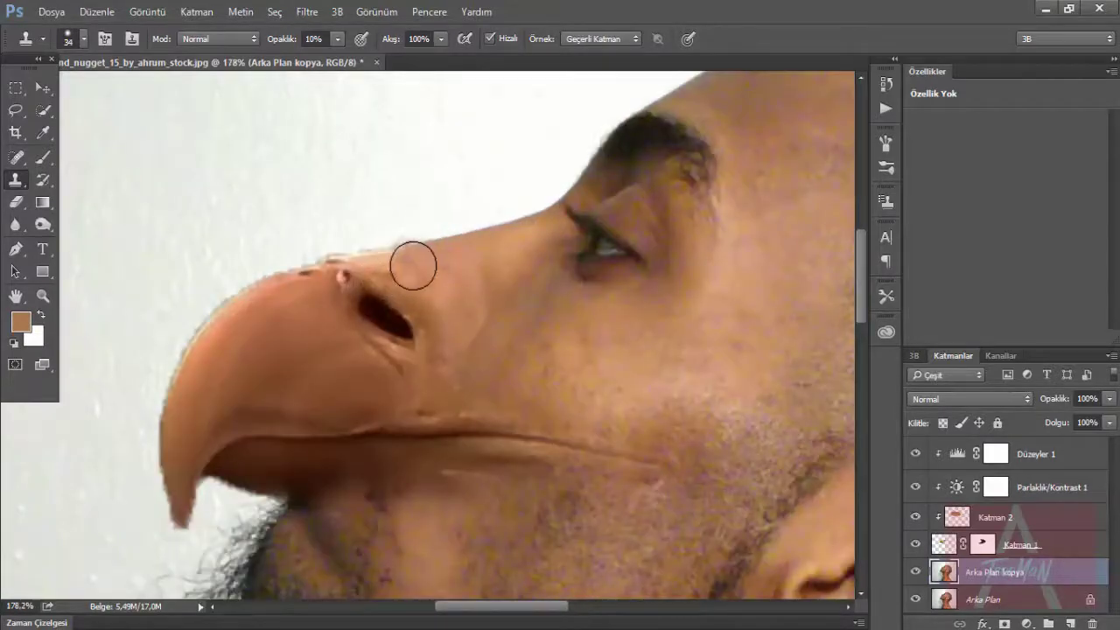
pyautogui.press('8')
pyautogui.scroll(-2, 420, 269)
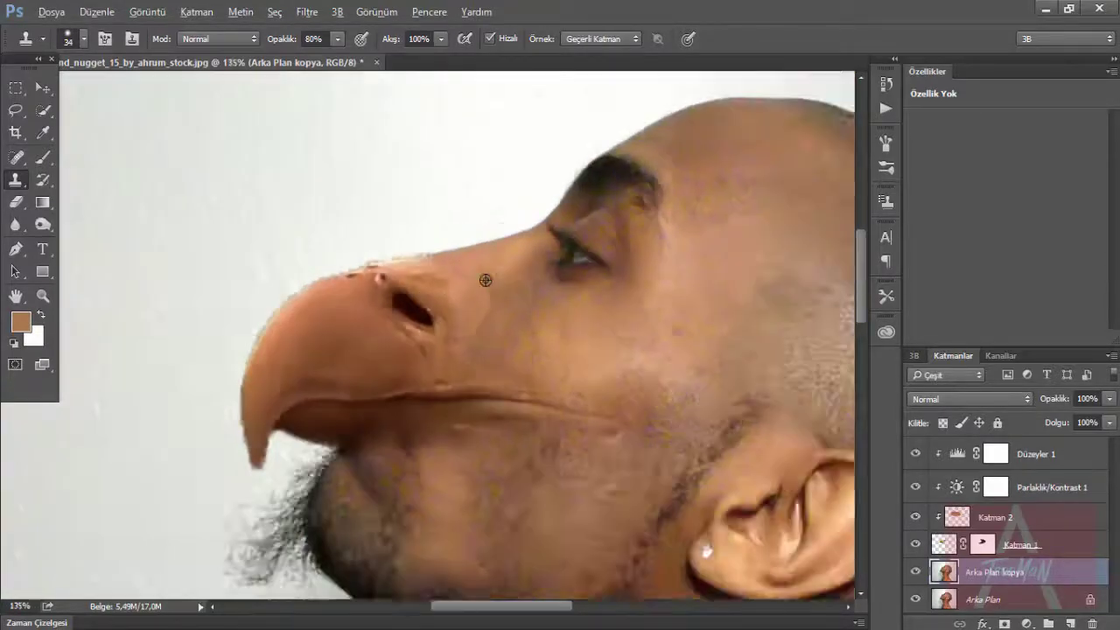
pyautogui.scroll(1, 414, 412)
pyautogui.moveTo(415, 412); pyautogui.dragTo(441, 432)
pyautogui.press('2')
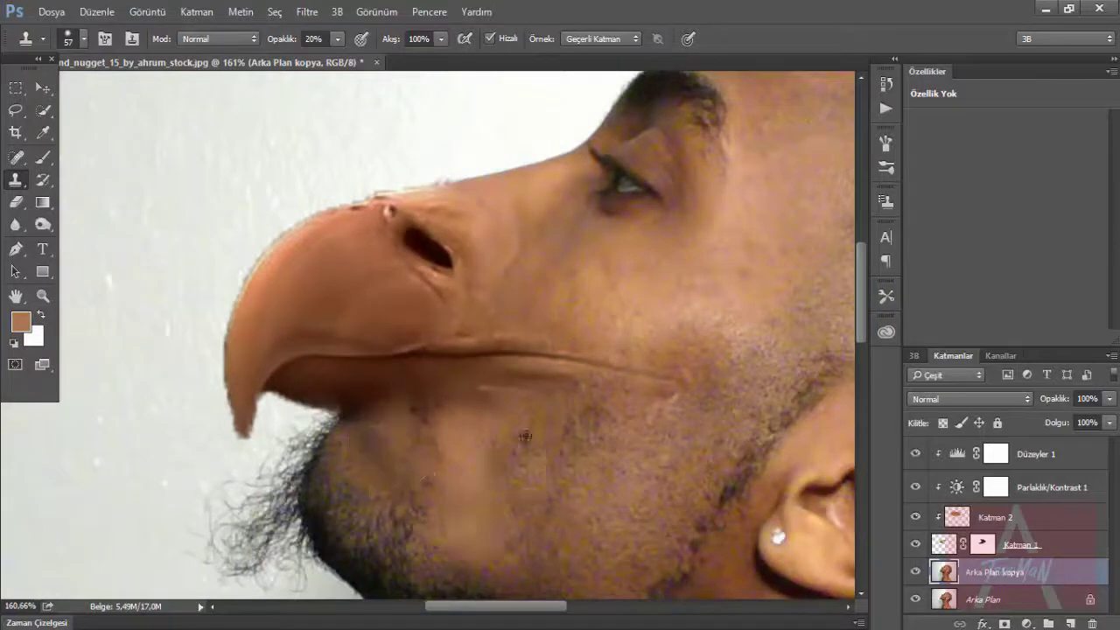
pyautogui.scroll(-2, 502, 464)
pyautogui.scroll(2, 467, 415)
pyautogui.press('5')
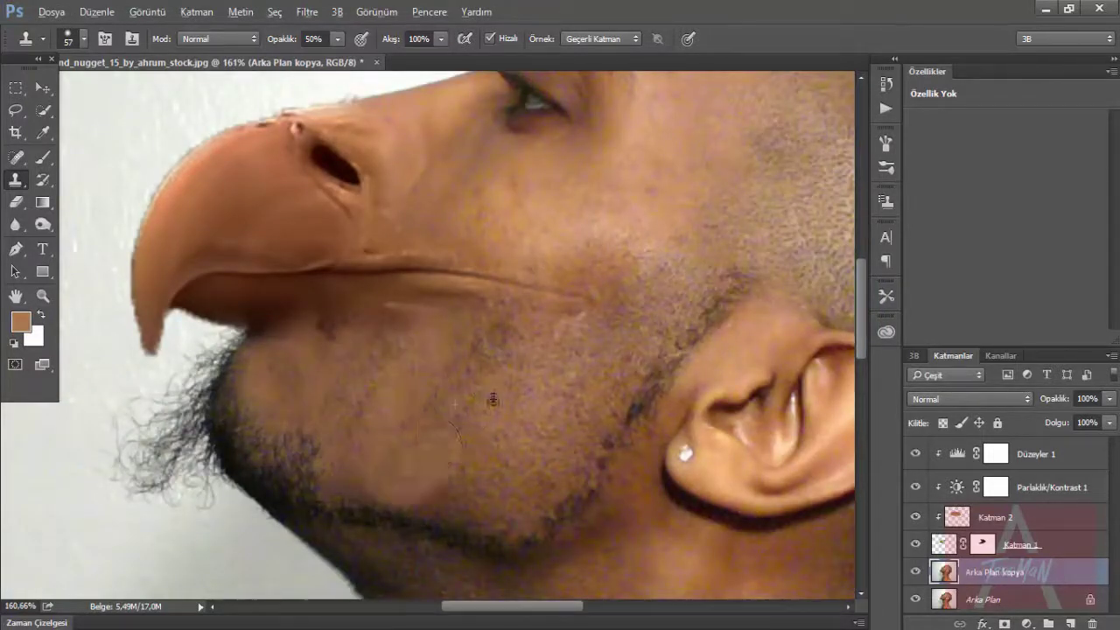
# - Clone clean cheek skin over the lower cheek and face around the beak at 50% then 40%
pyautogui.moveTo(454, 403); pyautogui.dragTo(516, 452)
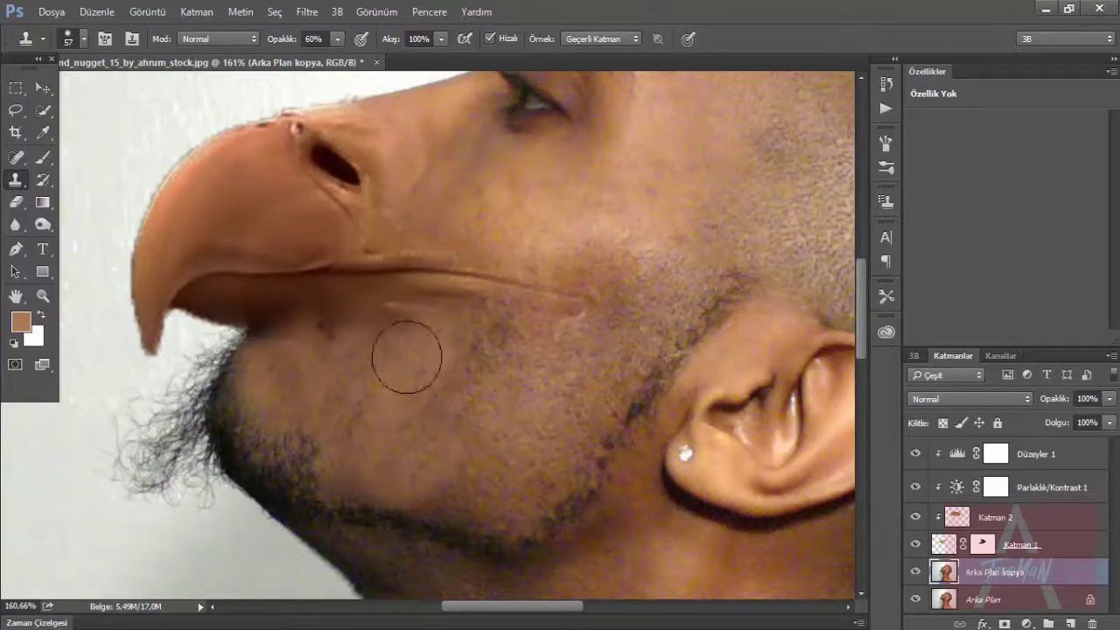
pyautogui.hscroll(2, 525, 306)
pyautogui.scroll(2, 613, 262)
pyautogui.press('4')
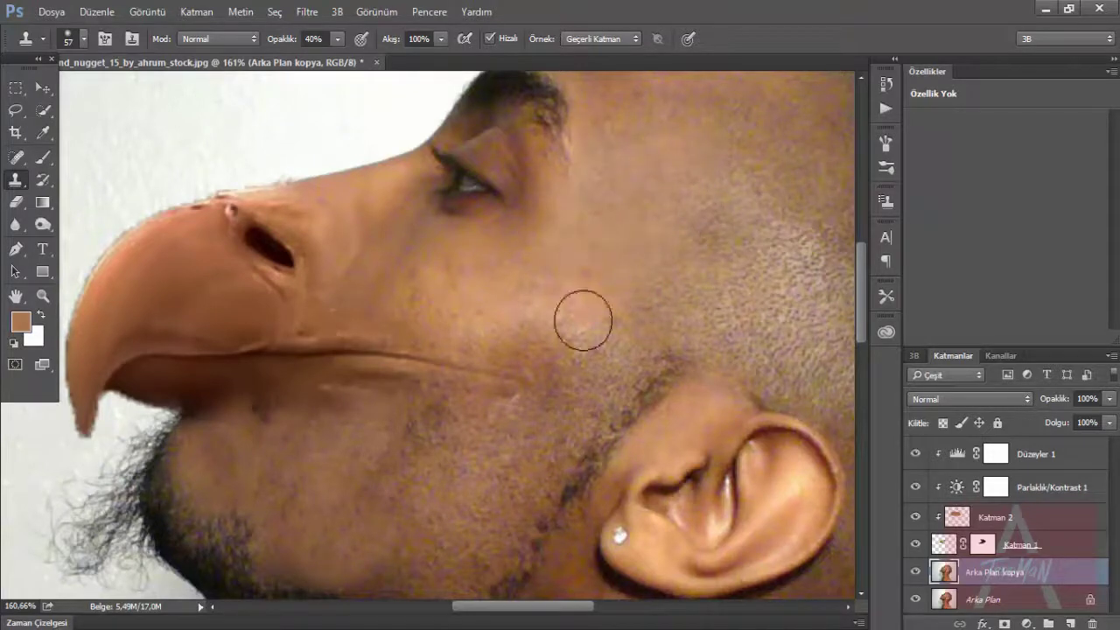
pyautogui.scroll(-3, 614, 275)
pyautogui.scroll(1, 645, 226)
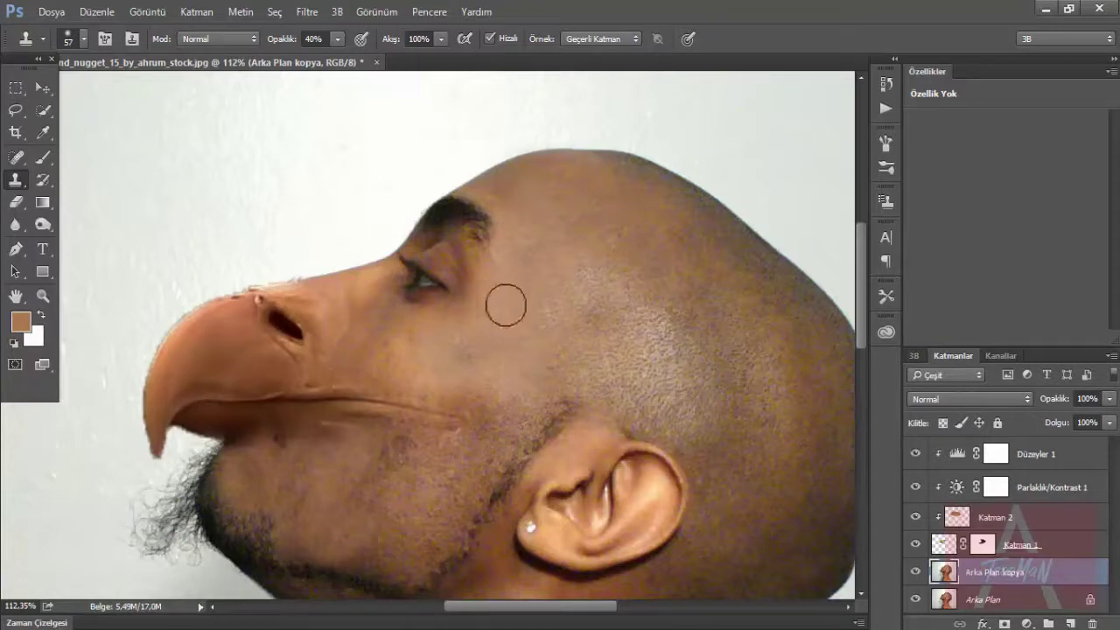
pyautogui.scroll(-2, 525, 390)
pyautogui.scroll(2, 583, 385)
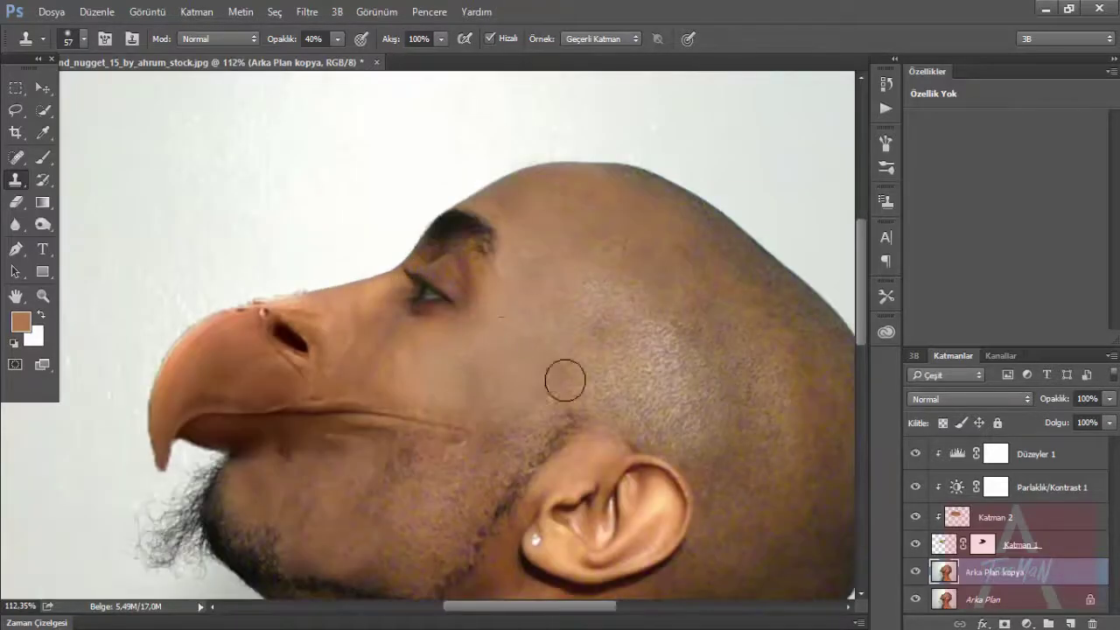
pyautogui.scroll(-2, 563, 375)
pyautogui.scroll(3, 745, 275)
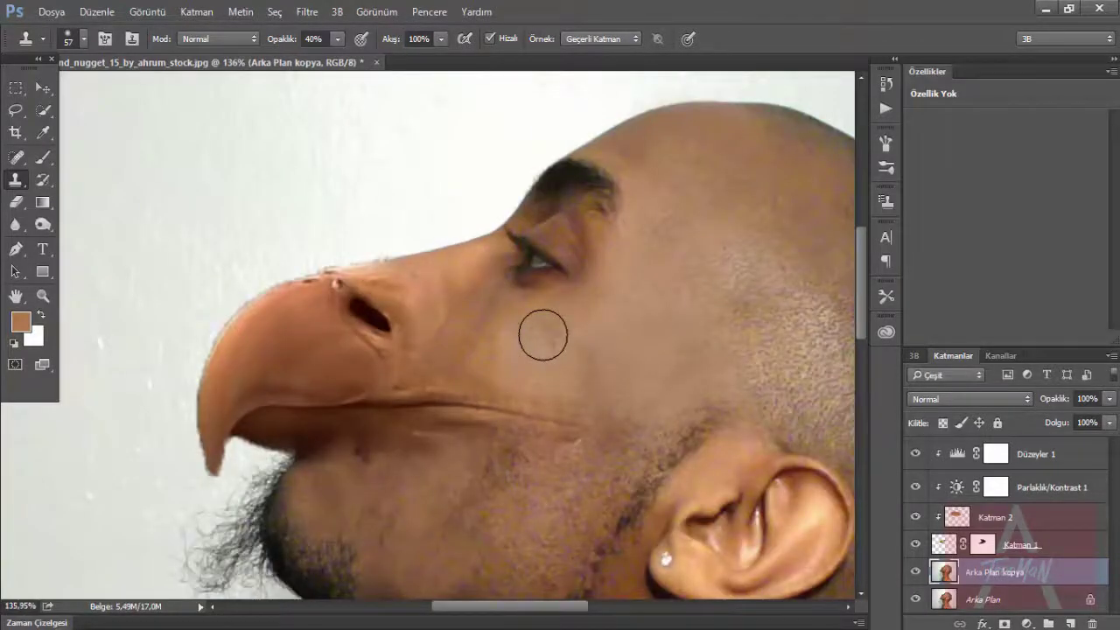
pyautogui.keyDown('alt'); pyautogui.click(736, 267); pyautogui.keyUp('alt')
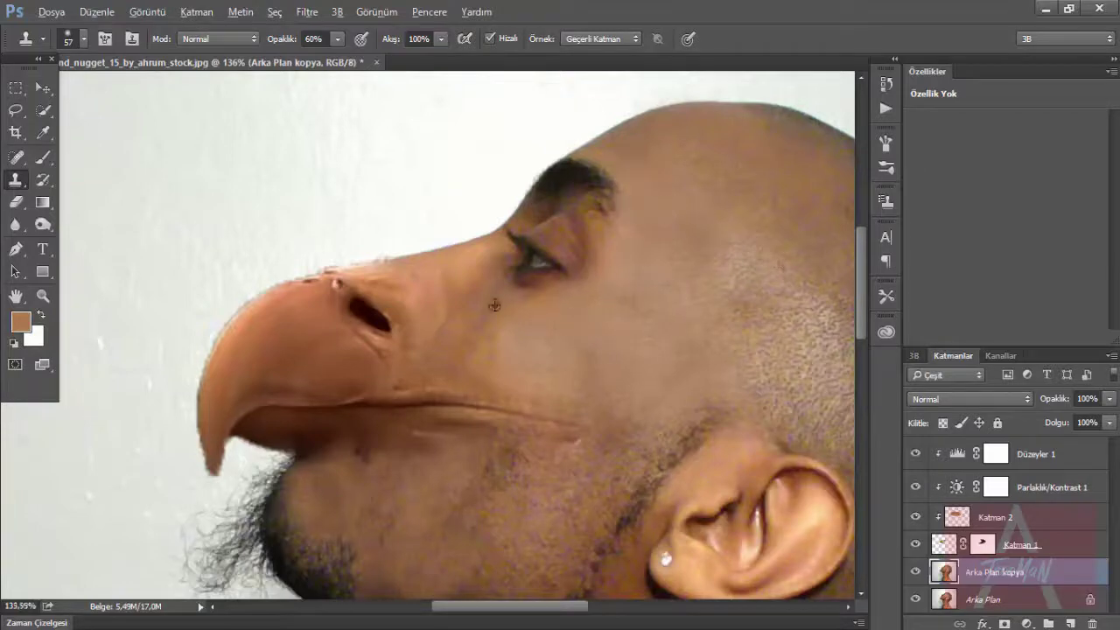
pyautogui.scroll(-2, 495, 305)
pyautogui.scroll(1, 675, 362)
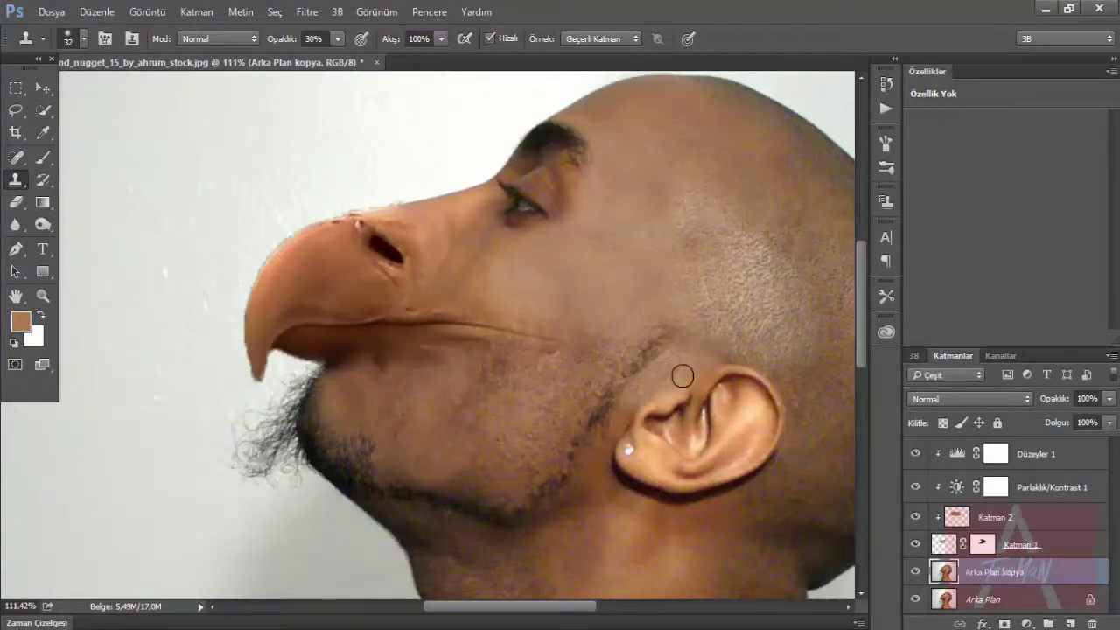
pyautogui.scroll(-2, 683, 376)
pyautogui.scroll(1, 523, 339)
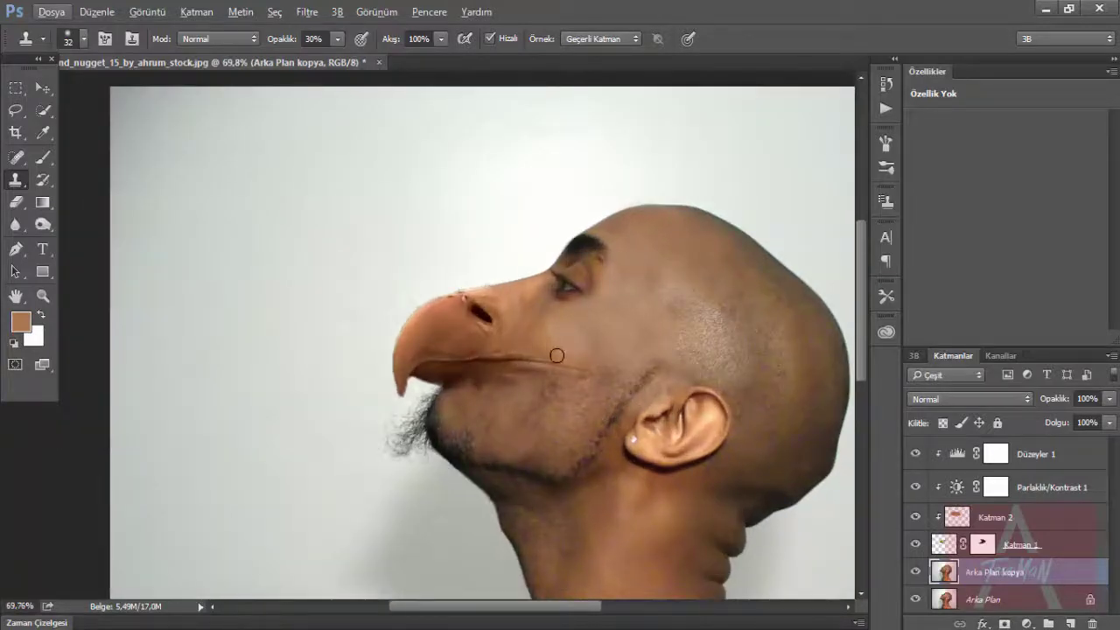
# - Place the elephant photo onto the canvas, enlarged to about 118%
pyautogui.click(1032, 454)
pyautogui.moveTo(500, 187); pyautogui.dragTo(608, 391)
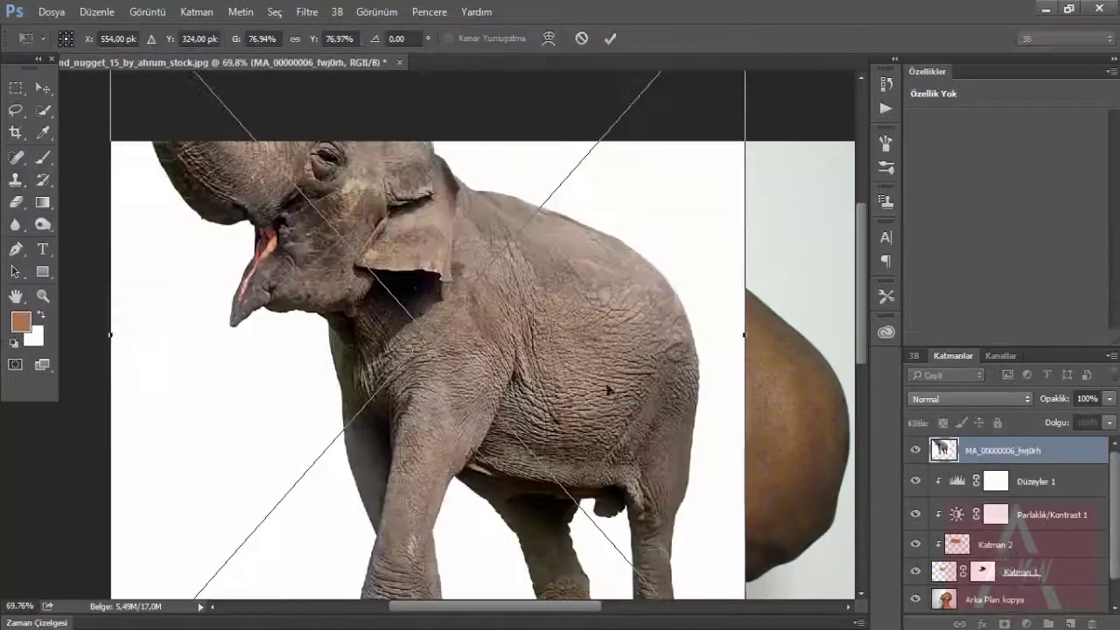
pyautogui.scroll(-2, 495, 370)
pyautogui.moveTo(400, 230); pyautogui.dragTo(567, 357)
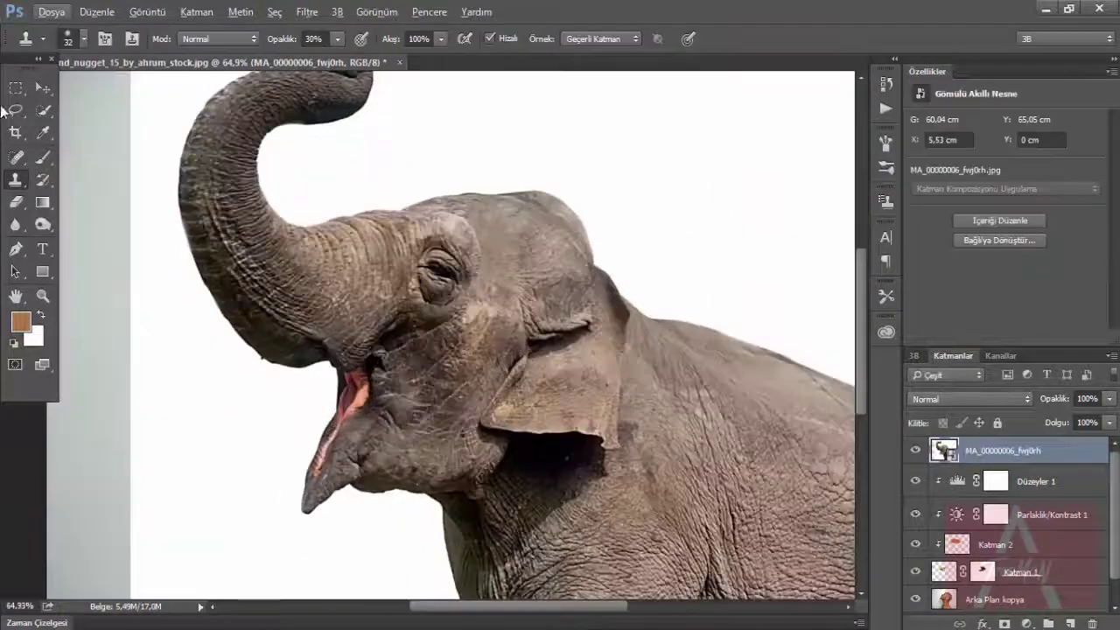
pyautogui.click(16, 111)
# - Copy the elephant's head to its own layer and delete the rest of the elephant photo
pyautogui.click(43, 110)
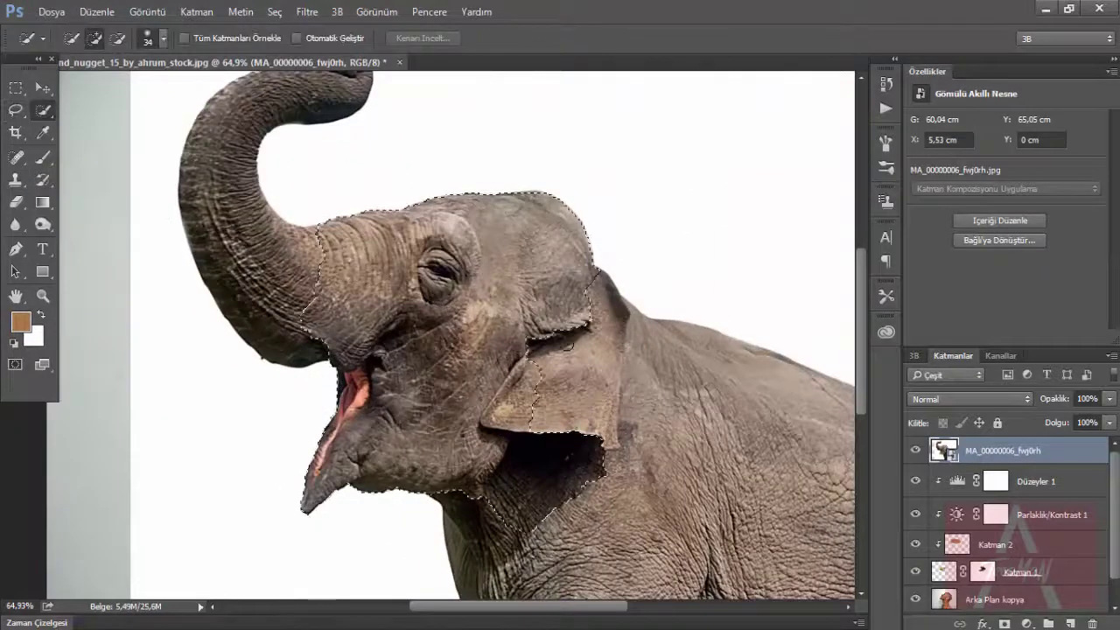
pyautogui.hotkey('ctrl', 'j')
pyautogui.press('Delete')
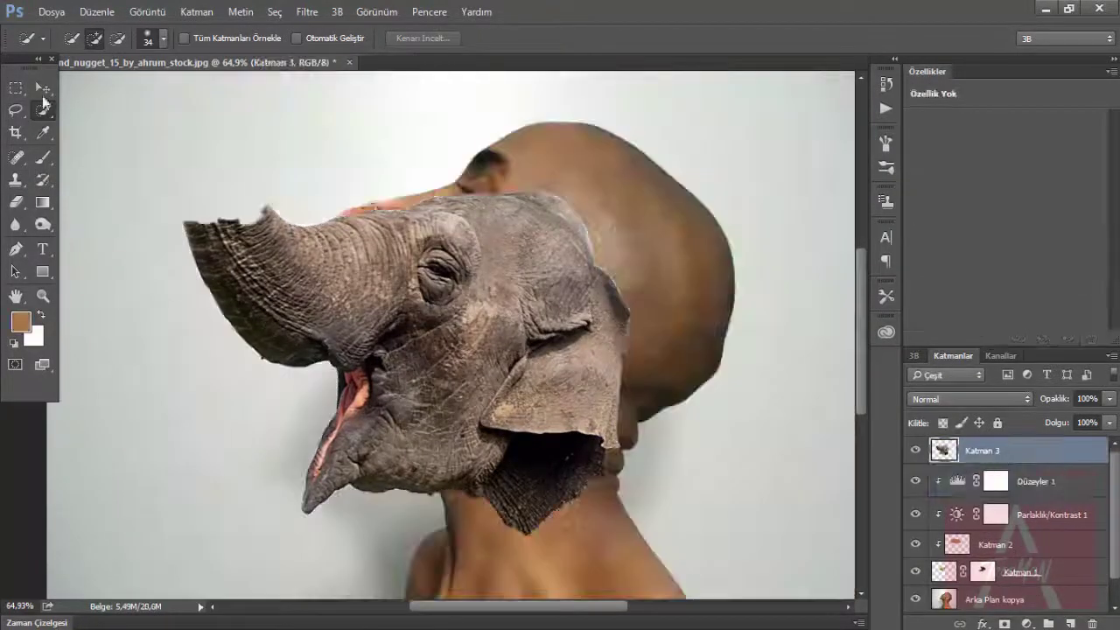
pyautogui.click(43, 88)
# - Position the elephant head over the man's head at 58% opacity
pyautogui.press('5')
pyautogui.press('8')
pyautogui.moveTo(481, 341)
pyautogui.mouseDown()
pyautogui.moveTo(398, 425)
pyautogui.moveTo(490, 245)
pyautogui.mouseUp()
pyautogui.moveTo(980, 451); pyautogui.dragTo(980, 585)
# - Move the elephant layer beneath Katman 1 and blend it in Çoğalt mode at 100% opacity
pyautogui.moveTo(639, 293); pyautogui.dragTo(507, 324)
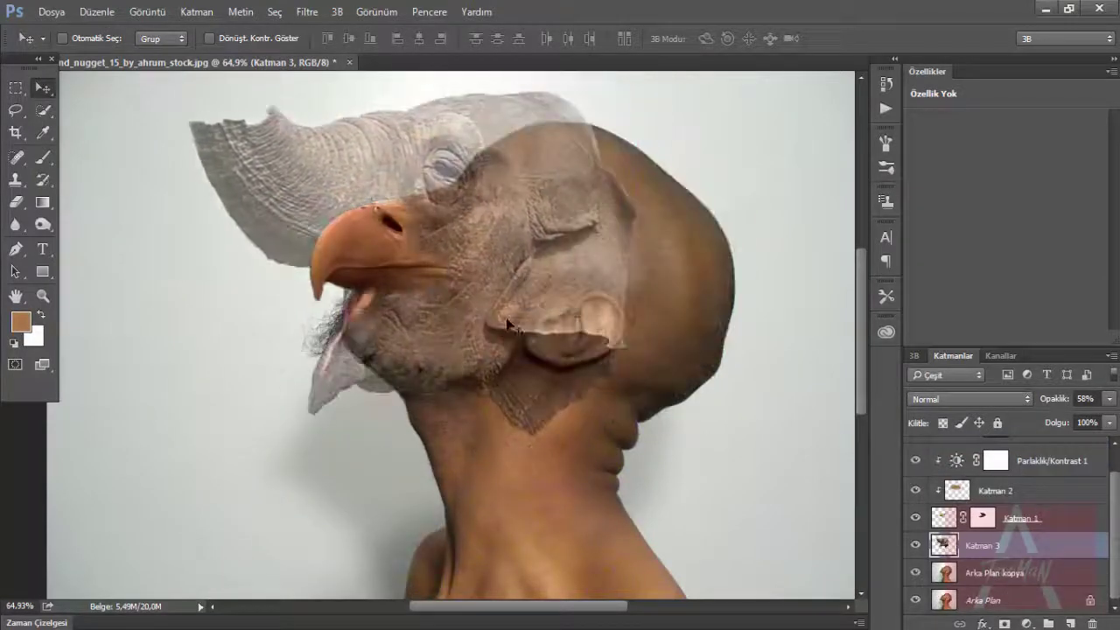
pyautogui.moveTo(1078, 417); pyautogui.dragTo(1115, 418)
pyautogui.click(989, 399)
pyautogui.click(938, 342)
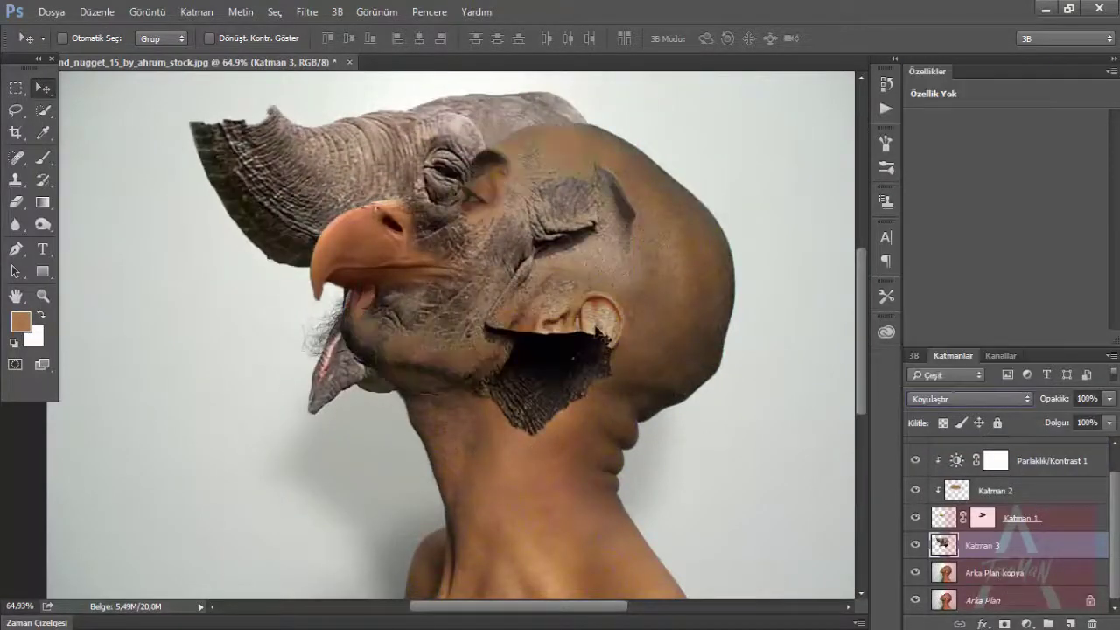
# - Add a black mask to the elephant layer and paint wrinkles back onto the cheek, beard and chin
pyautogui.keyDown('alt'); pyautogui.click(1005, 624); pyautogui.keyUp('alt')
pyautogui.scroll(2, 567, 356)
pyautogui.press('b')
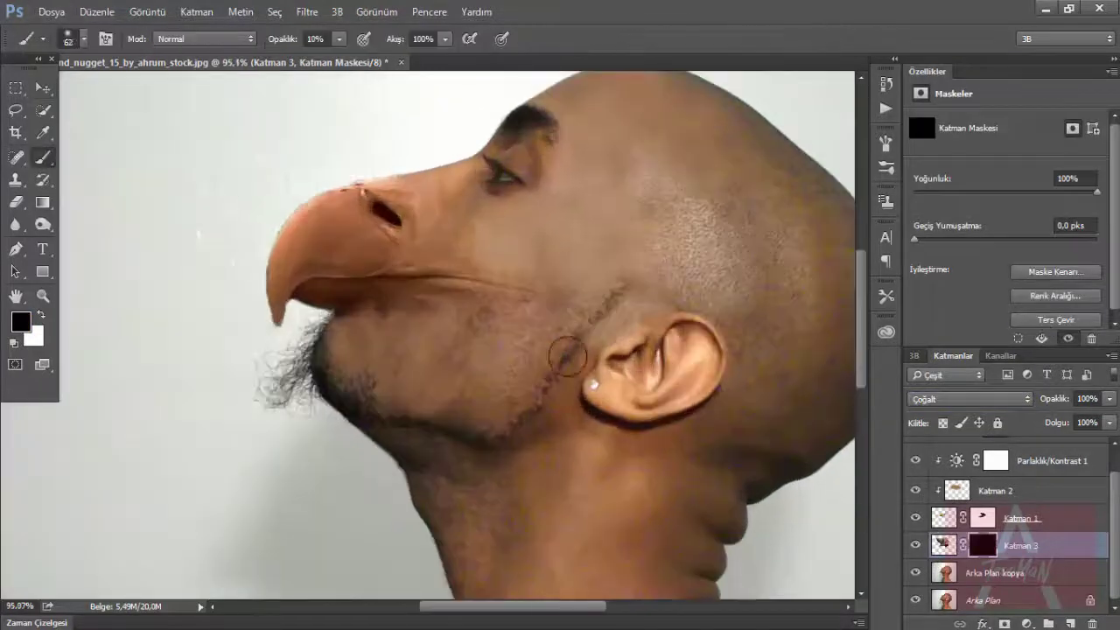
pyautogui.moveTo(414, 339)
pyautogui.mouseDown()
pyautogui.moveTo(515, 325)
pyautogui.moveTo(512, 370)
pyautogui.moveTo(512, 245)
pyautogui.moveTo(557, 247)
pyautogui.moveTo(519, 358)
pyautogui.moveTo(475, 250)
pyautogui.moveTo(525, 213)
pyautogui.moveTo(531, 170)
pyautogui.moveTo(467, 234)
pyautogui.mouseUp()
pyautogui.scroll(-1, 375, 351)
pyautogui.press('x')
pyautogui.press('x')
pyautogui.press('x')
pyautogui.moveTo(434, 353); pyautogui.dragTo(308, 398)
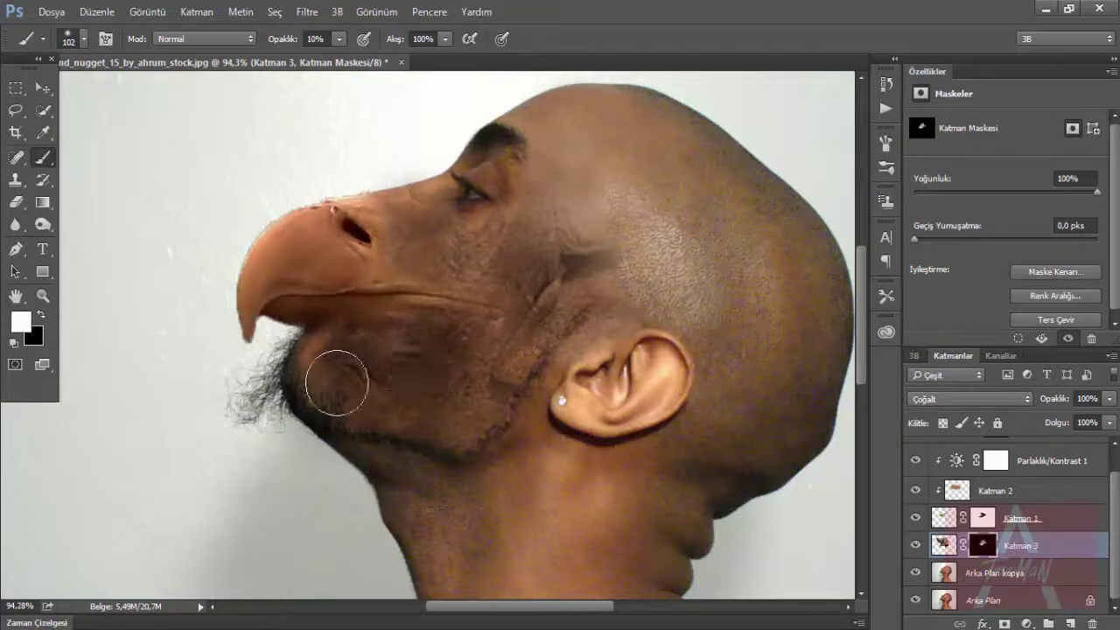
pyautogui.scroll(-1, 516, 365)
pyautogui.scroll(3, 577, 228)
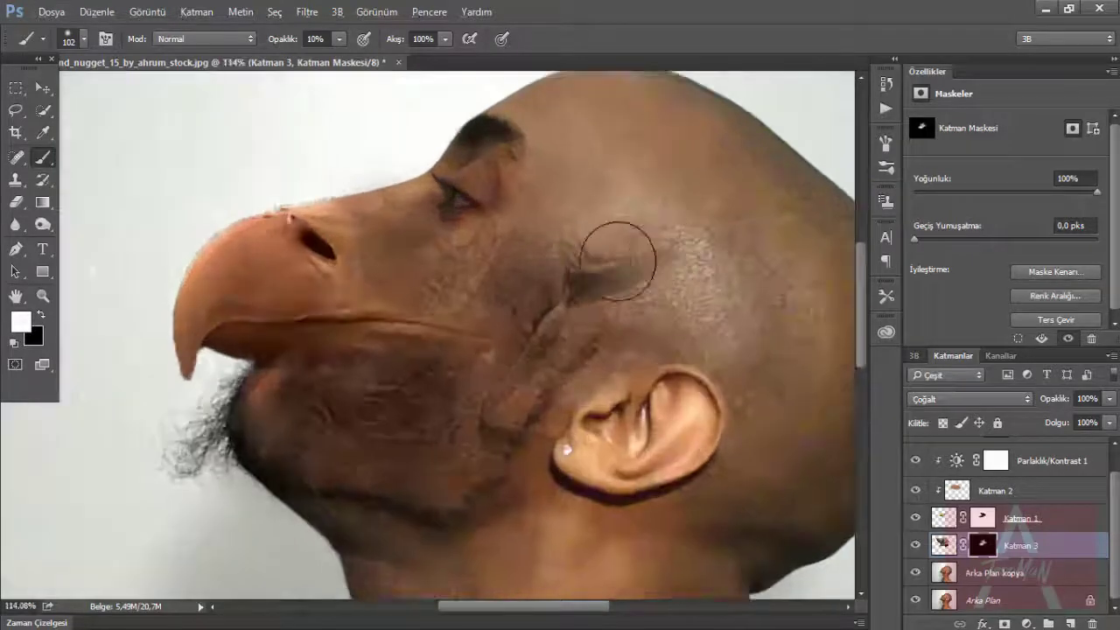
# - Paint elephant wrinkles onto the temple, forehead and near the nose bridge
pyautogui.moveTo(556, 186); pyautogui.dragTo(662, 237)
pyautogui.press('x')
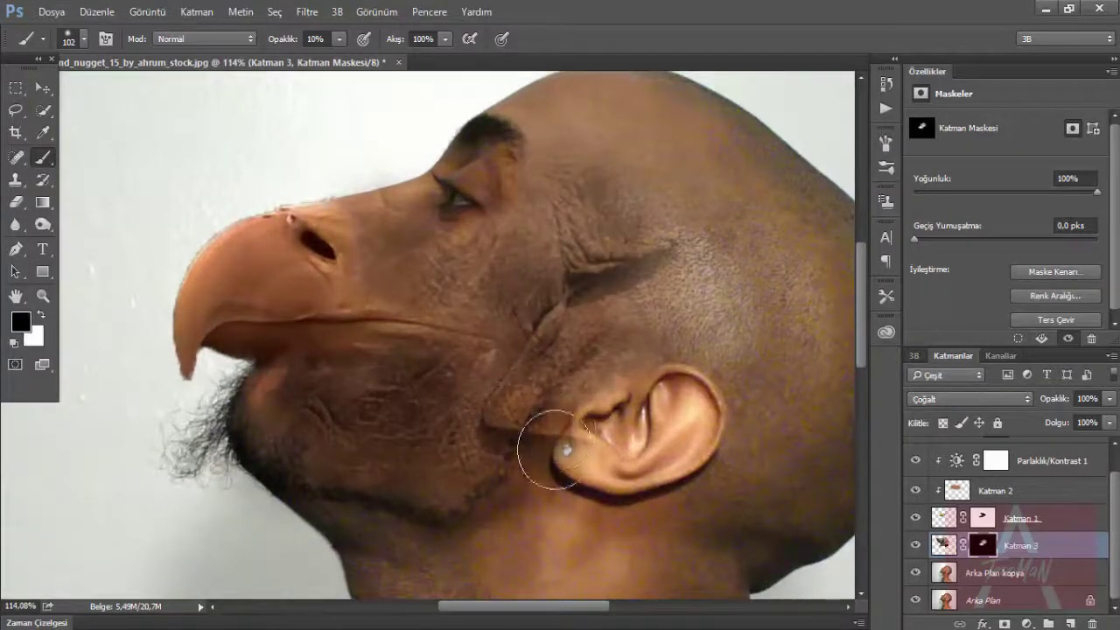
pyautogui.scroll(2, 588, 480)
pyautogui.hscroll(1, 588, 479)
pyautogui.press('x')
pyautogui.moveTo(545, 238); pyautogui.dragTo(585, 230)
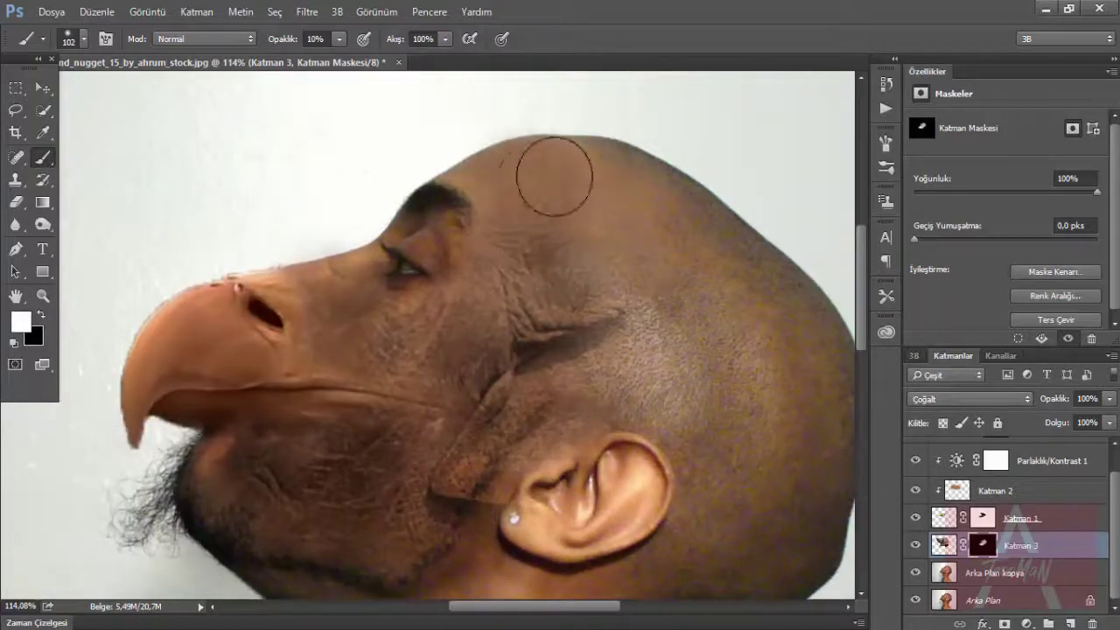
pyautogui.press('x')
pyautogui.moveTo(343, 273); pyautogui.dragTo(348, 272)
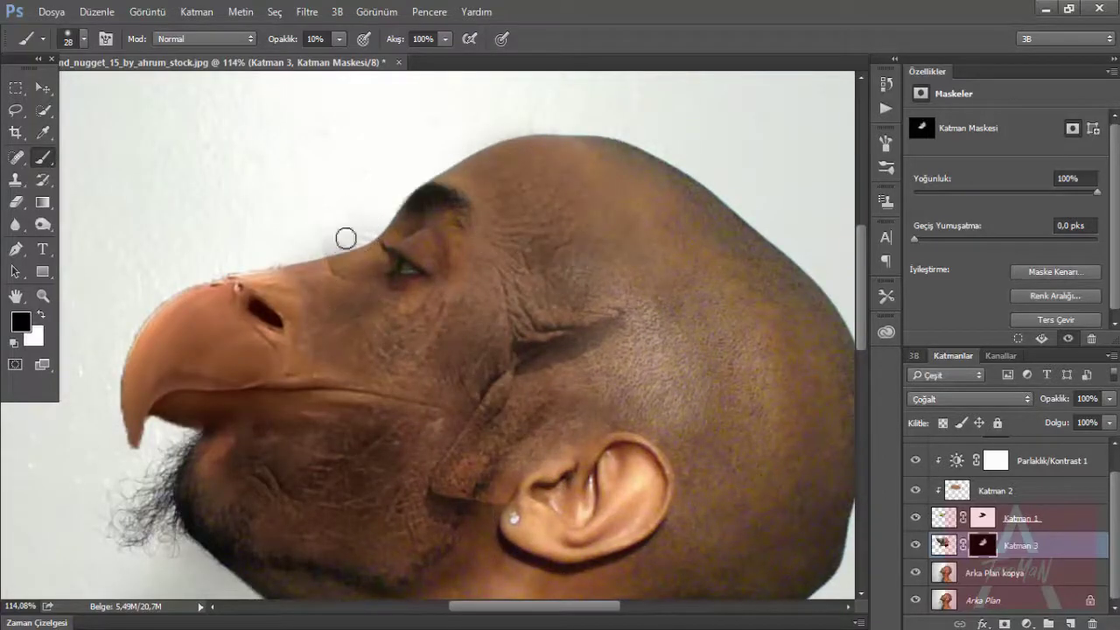
pyautogui.scroll(-1, 301, 378)
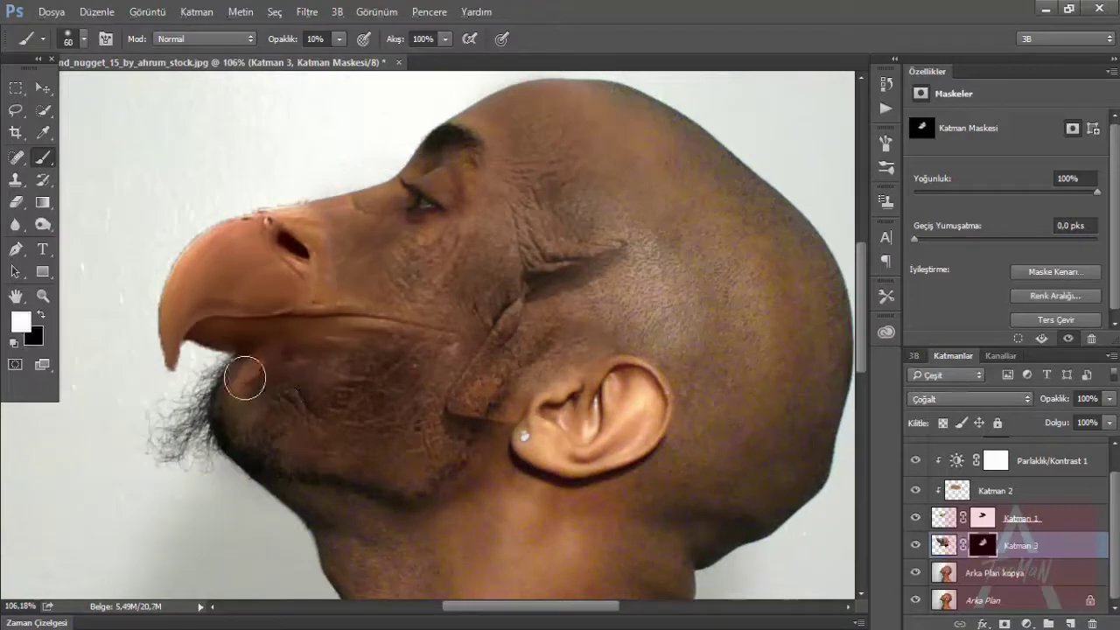
pyautogui.scroll(2, 370, 490)
# - Return to the Clone Stamp on the layer itself, shrinking the brush to 10
pyautogui.hotkey('ctrl', '2')
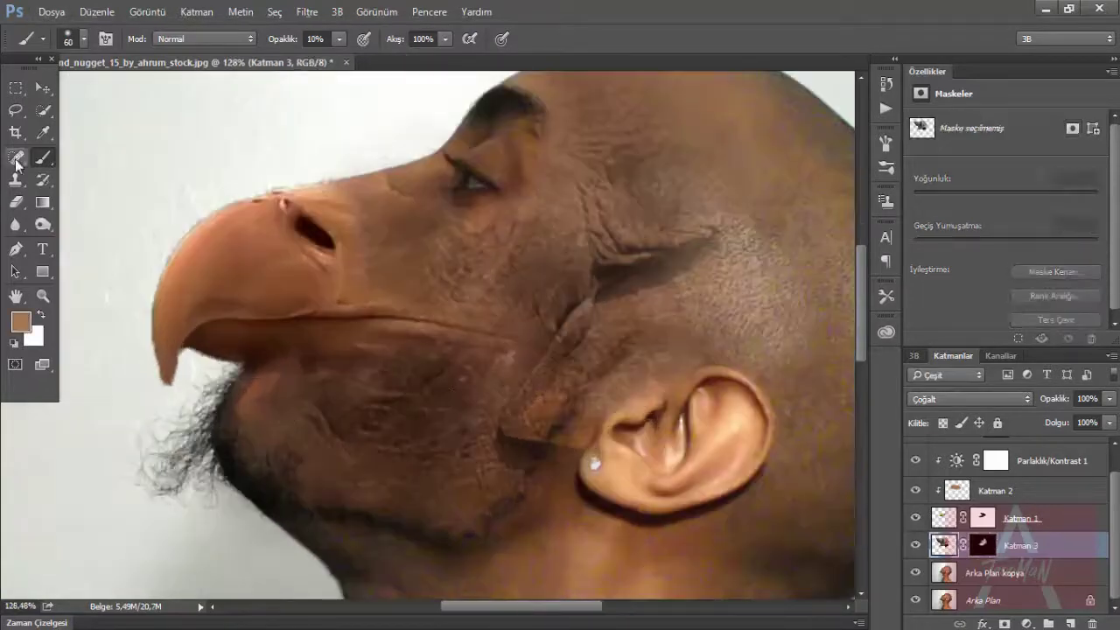
pyautogui.press('s')
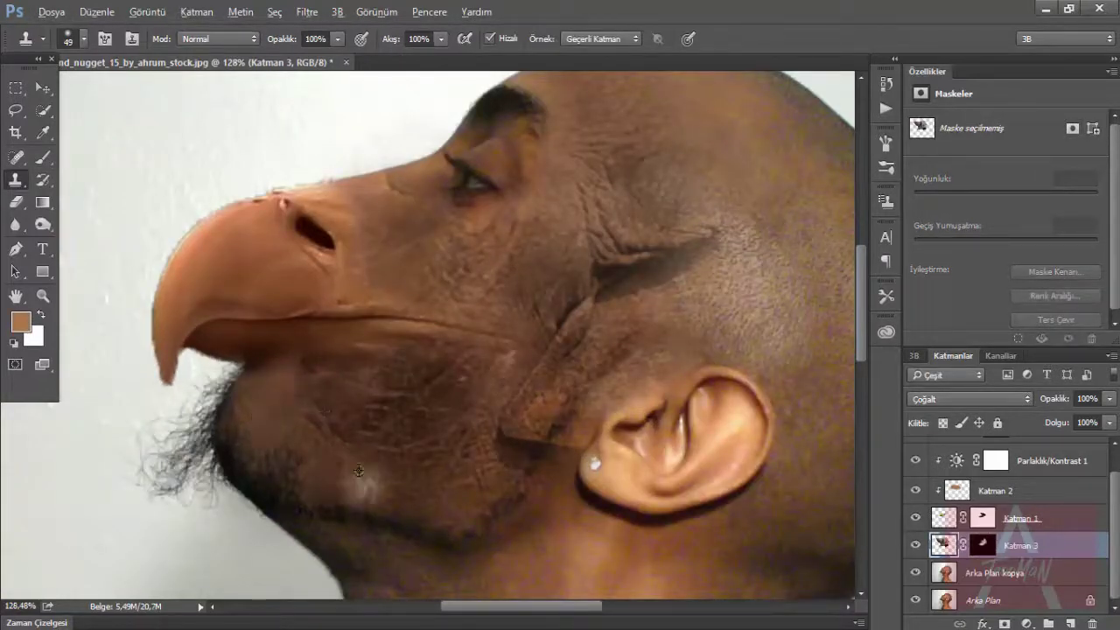
pyautogui.scroll(-1, 358, 471)
pyautogui.press('[')
pyautogui.press('[')
pyautogui.press('[')
pyautogui.scroll(-5, 455, 332)
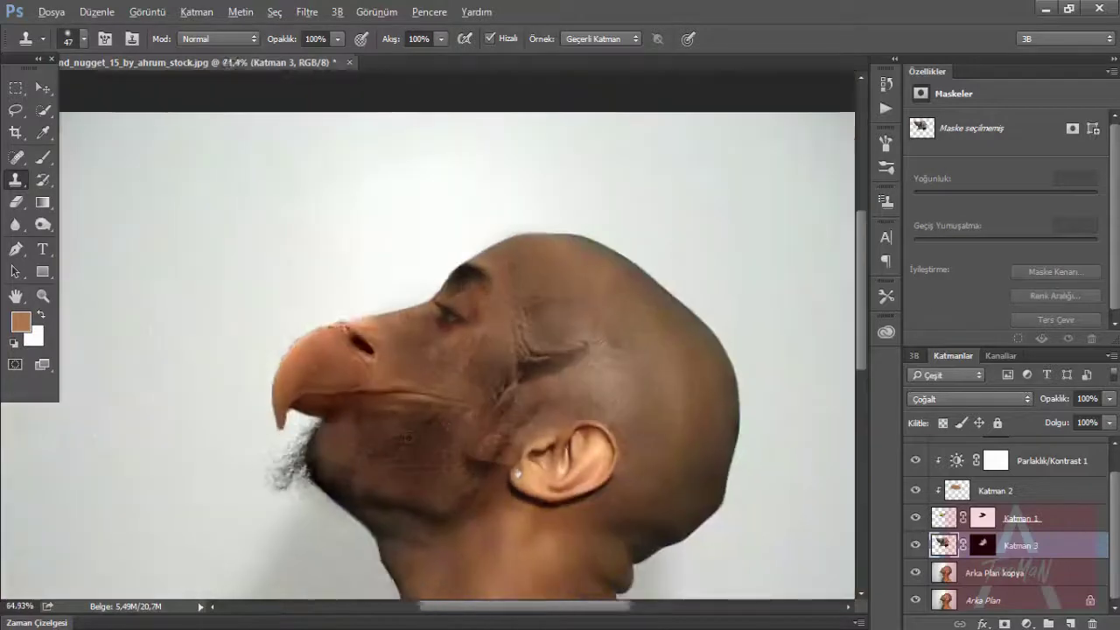
pyautogui.scroll(6, 455, 332)
pyautogui.scroll(-6, 455, 333)
pyautogui.scroll(4, 455, 332)
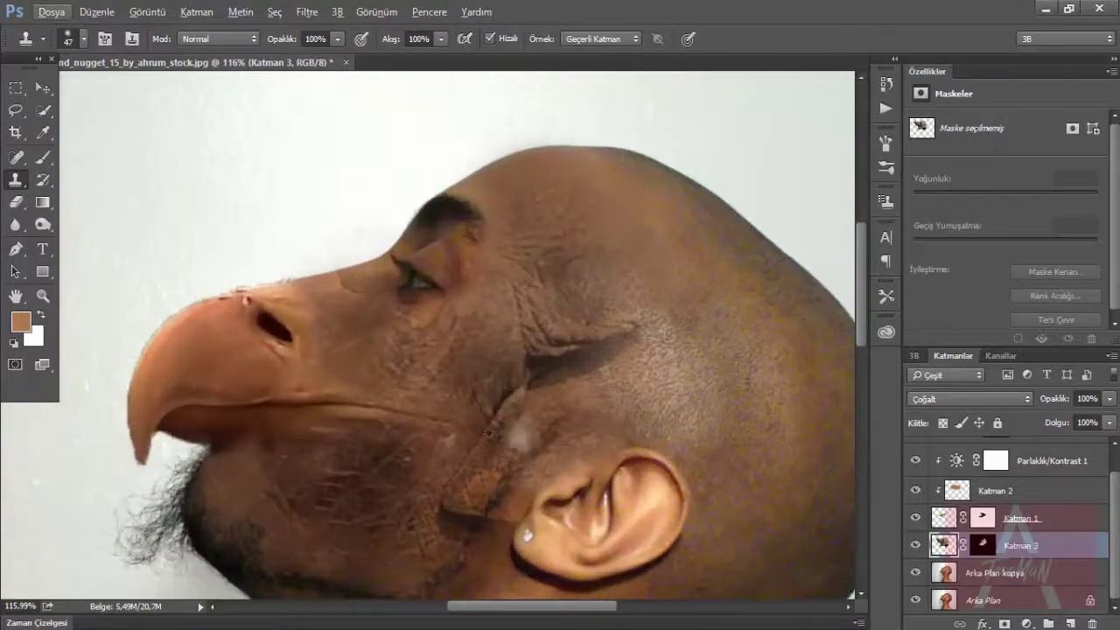
pyautogui.scroll(-2, 320, 298)
pyautogui.scroll(4, 320, 297)
# - Reset colours to black and white and brush-clean the beak edges on Katman 1's mask
pyautogui.hotkey('alt', ']')
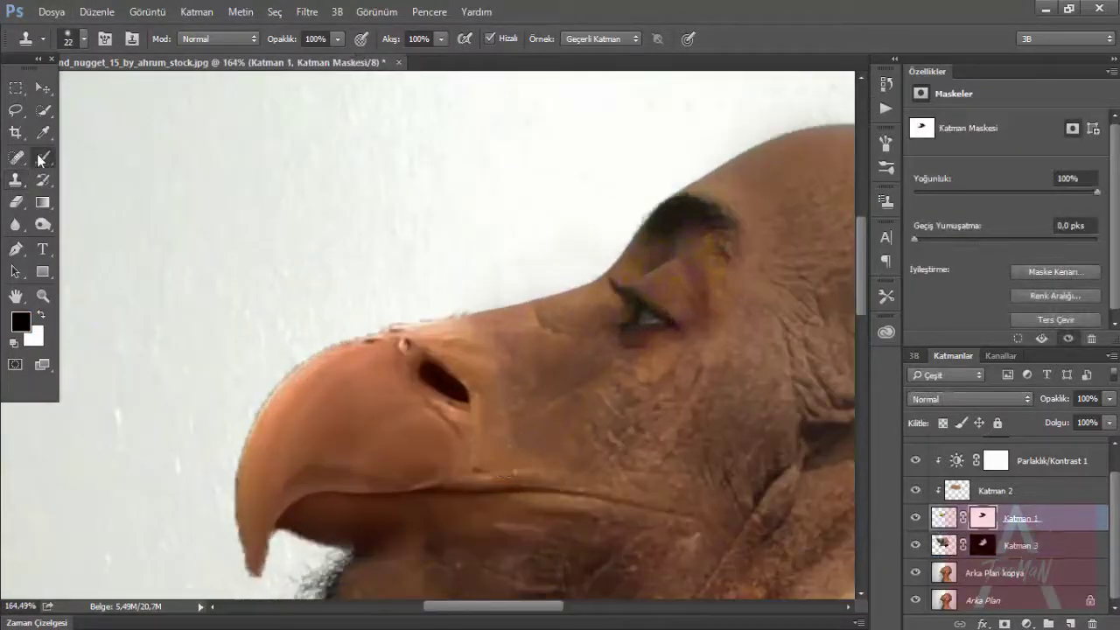
pyautogui.click(40, 159)
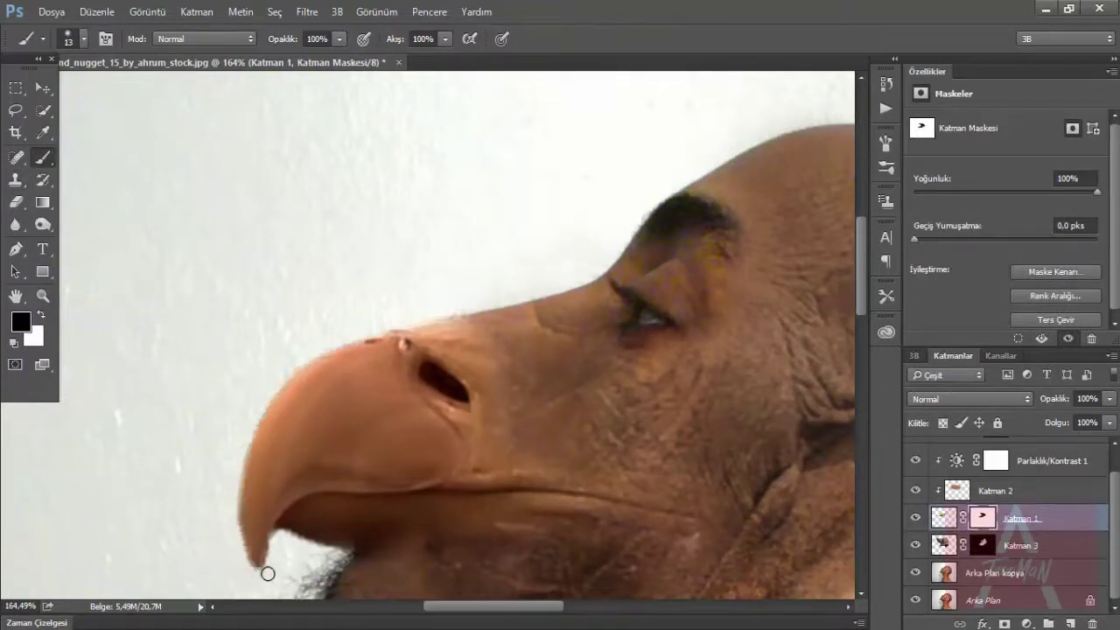
pyautogui.scroll(-4, 345, 551)
pyautogui.scroll(-2, 275, 231)
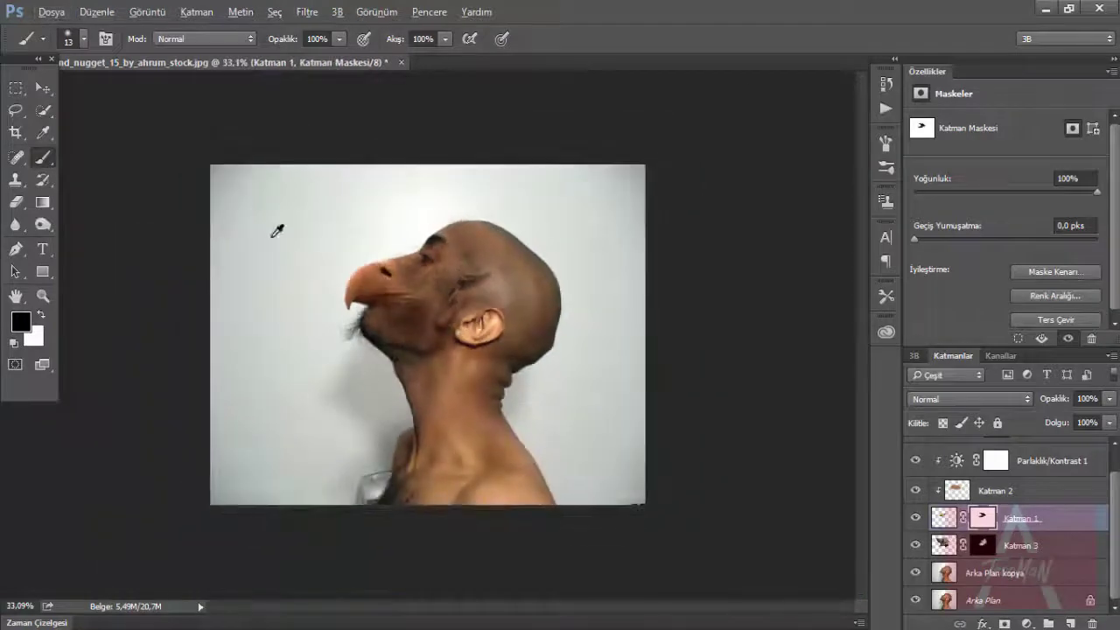
pyautogui.scroll(-1, 255, 205)
pyautogui.scroll(3, 414, 329)
pyautogui.scroll(2, 414, 329)
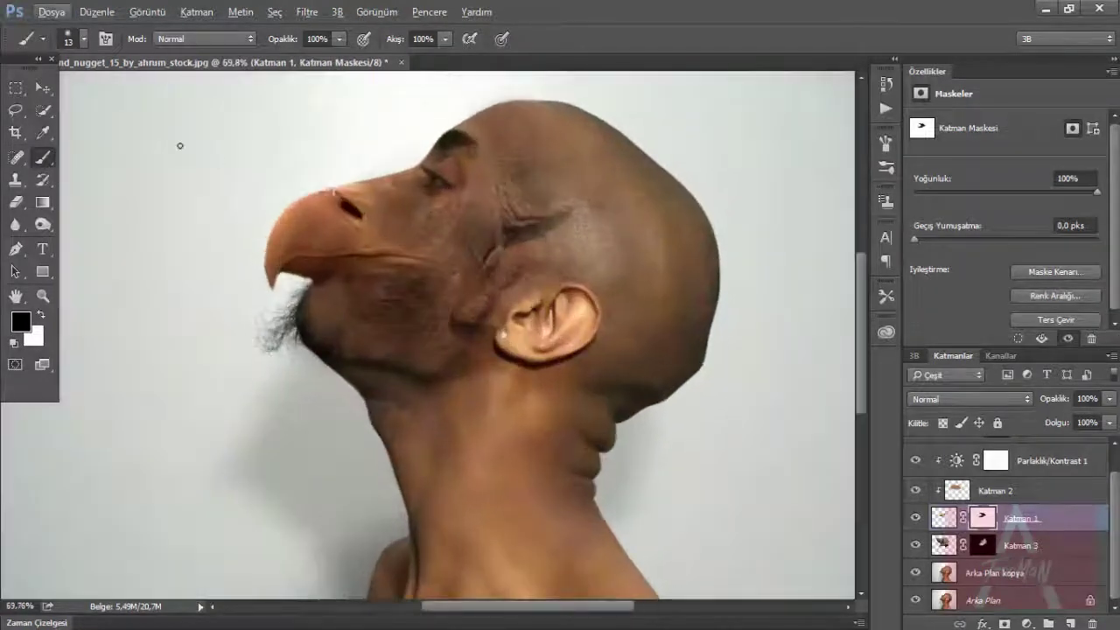
pyautogui.press('v')
pyautogui.scroll(-2, 444, 360)
pyautogui.scroll(2, 444, 360)
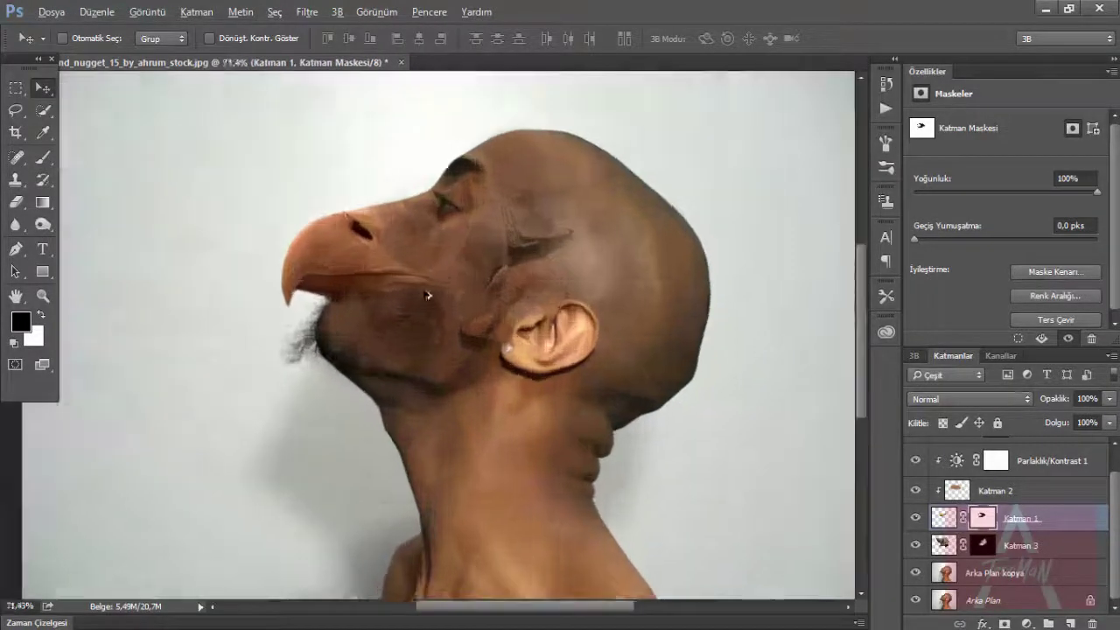
pyautogui.scroll(2, 444, 361)
# - Add a Levels layer above Arka Plan kopya with midtones 0.73 and an inverted mask
pyautogui.click(998, 573)
pyautogui.click(1026, 623)
pyautogui.click(1014, 333)
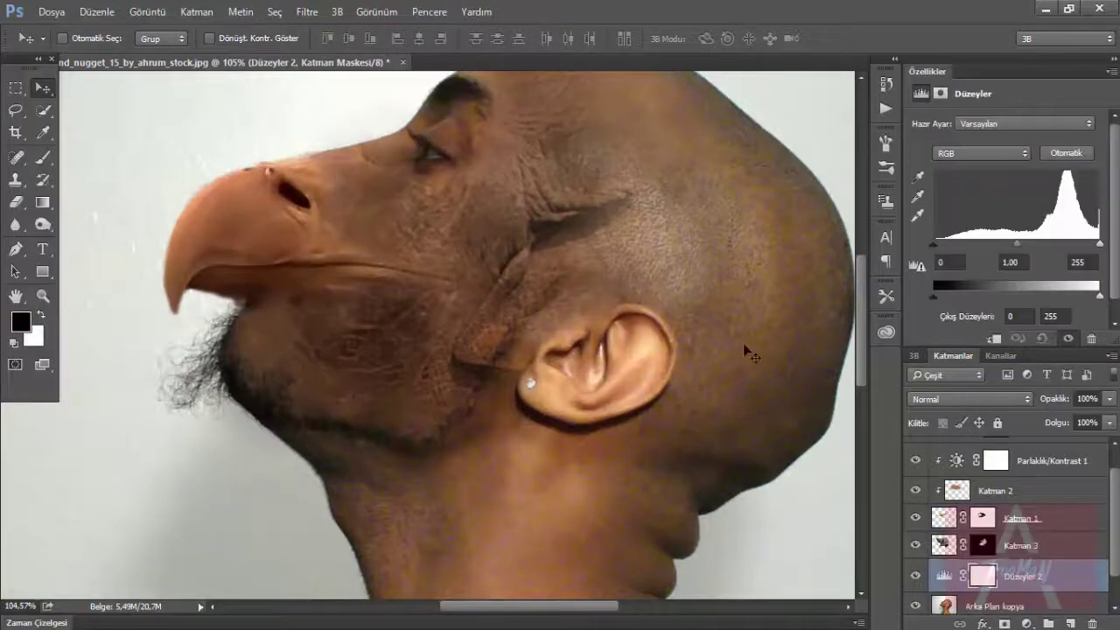
pyautogui.moveTo(1017, 252); pyautogui.dragTo(1037, 252)
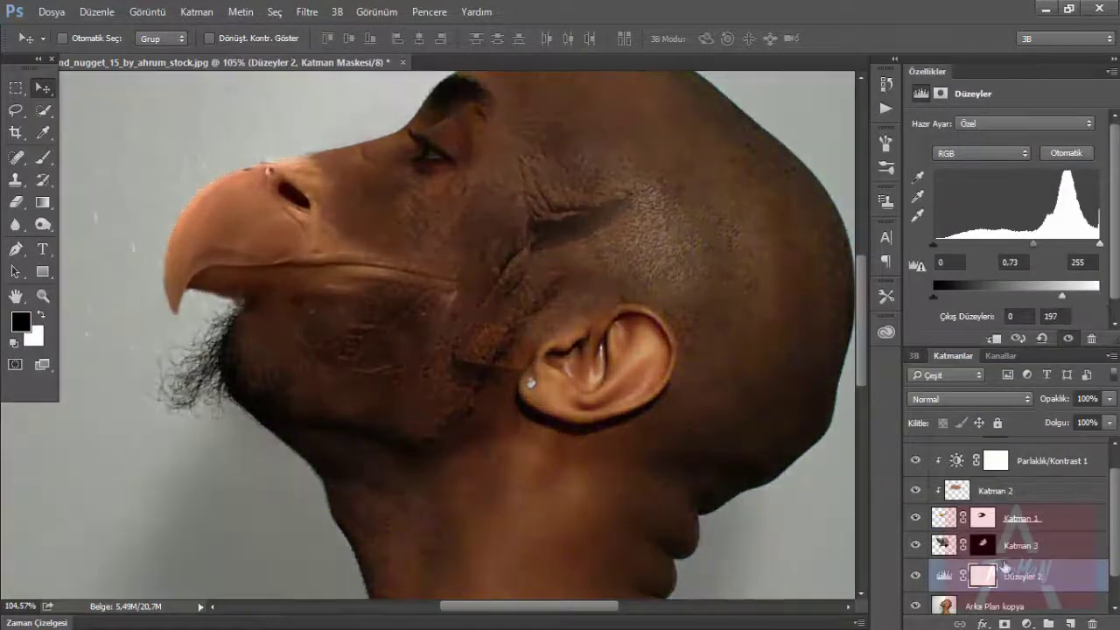
pyautogui.hotkey('ctrl', 'i')
# - Paint the darkening onto the neck and shoulder in white at 60% opacity
pyautogui.press('b')
pyautogui.press('x')
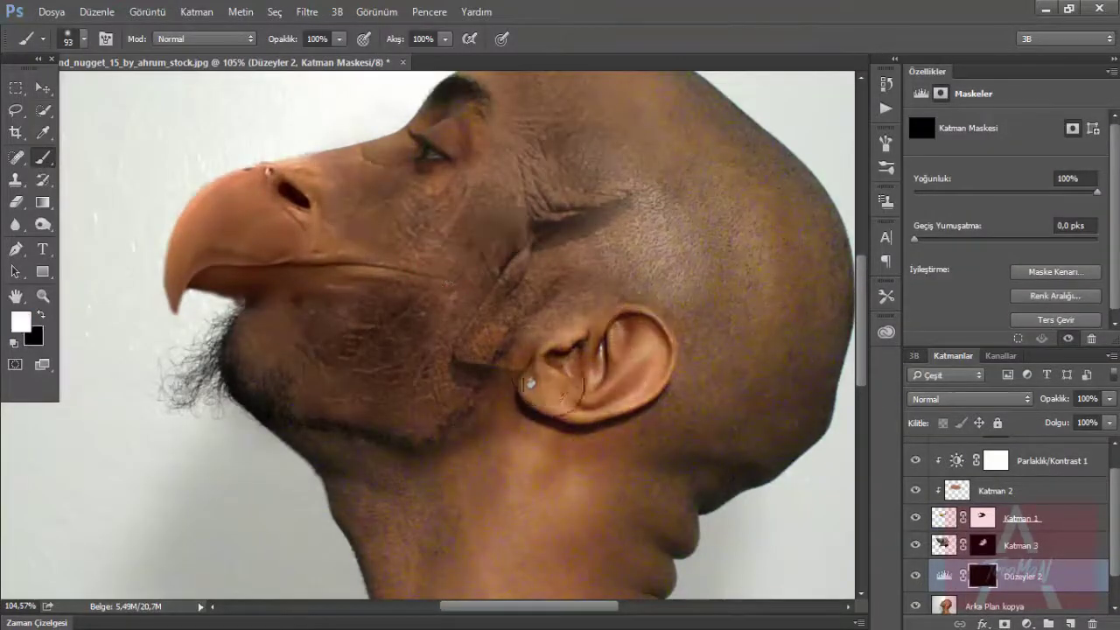
pyautogui.scroll(-3, 593, 435)
pyautogui.scroll(3, 594, 435)
pyautogui.press('6')
pyautogui.scroll(-3, 613, 394)
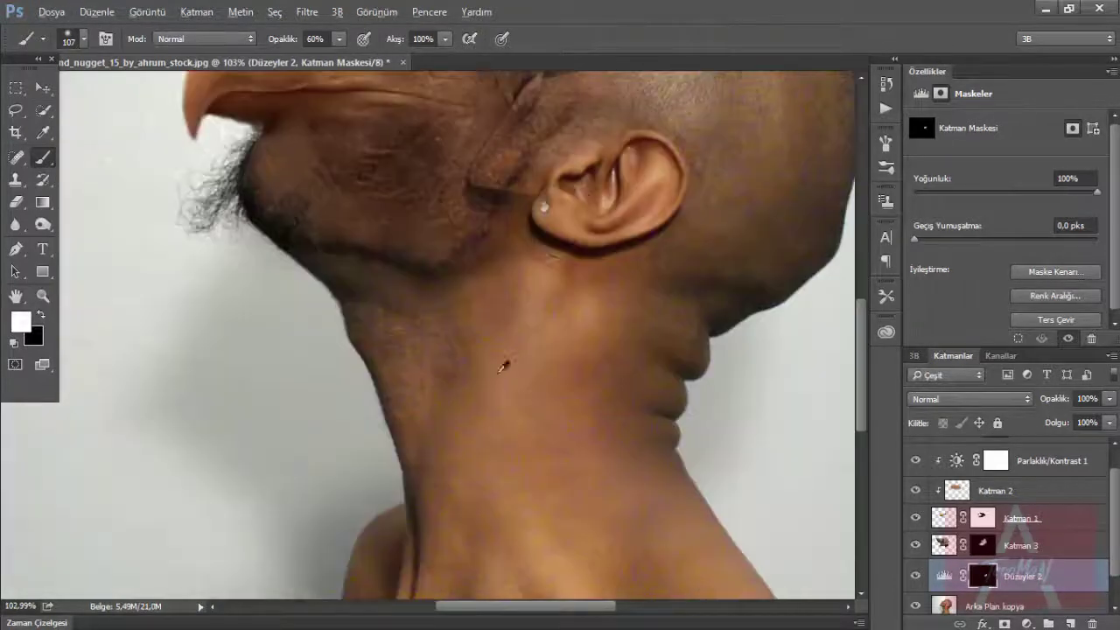
pyautogui.press(']')
pyautogui.press(']')
pyautogui.press(']')
pyautogui.scroll(-4, 647, 549)
pyautogui.moveTo(550, 463)
pyautogui.mouseDown()
pyautogui.moveTo(688, 338)
pyautogui.moveTo(507, 262)
pyautogui.mouseUp()
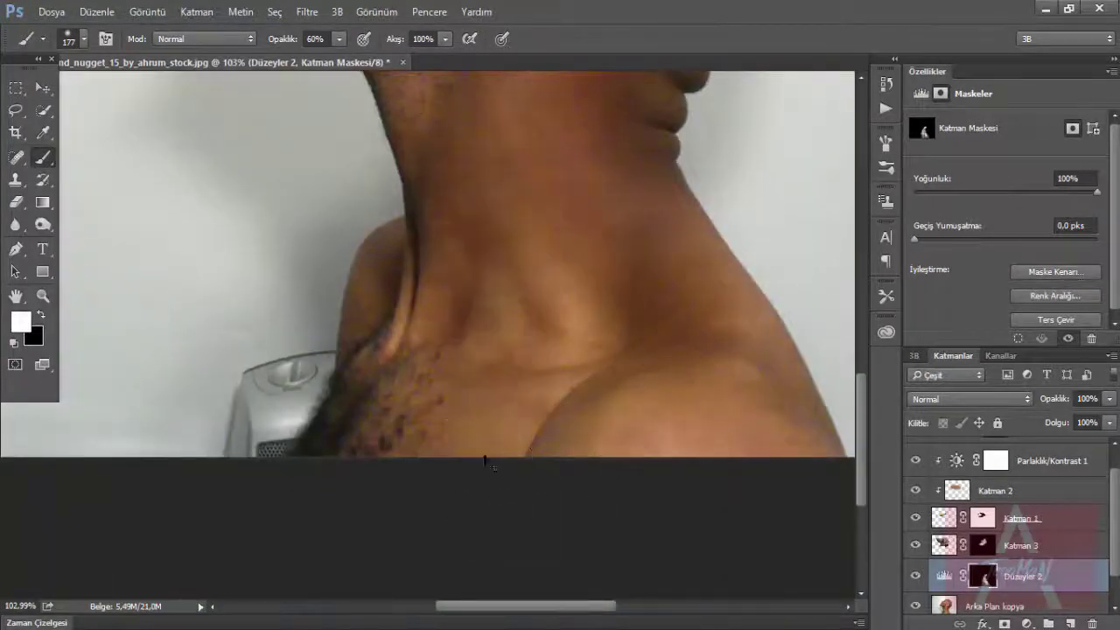
pyautogui.scroll(2, 537, 337)
pyautogui.moveTo(537, 337); pyautogui.dragTo(545, 488)
# - Paint the darkening over the head and face at 30% opacity
pyautogui.scroll(-3, 545, 487)
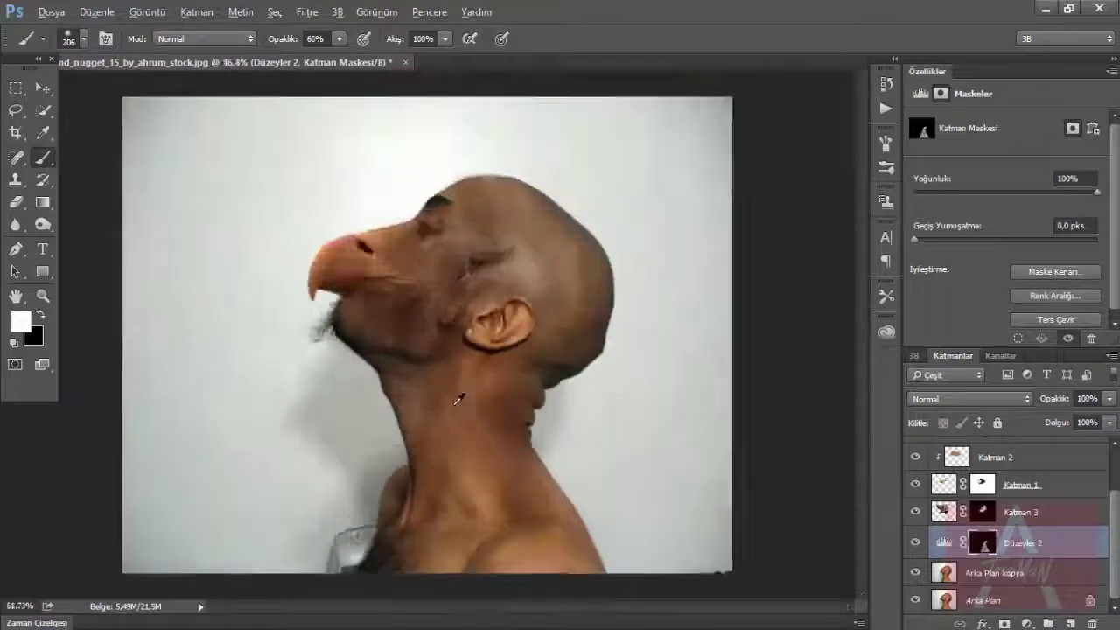
pyautogui.scroll(2, 583, 435)
pyautogui.scroll(-2, 583, 435)
pyautogui.press('3')
pyautogui.moveTo(542, 367); pyautogui.dragTo(665, 490)
pyautogui.moveTo(437, 245); pyautogui.dragTo(289, 306)
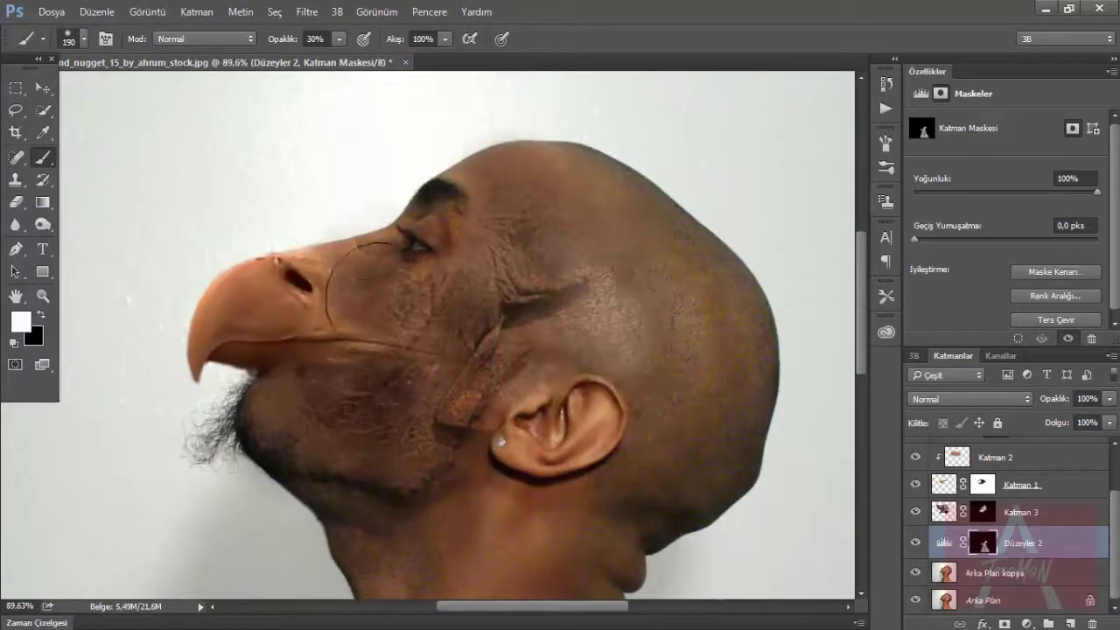
pyautogui.press('[')
pyautogui.scroll(-2, 329, 330)
pyautogui.scroll(2, 263, 293)
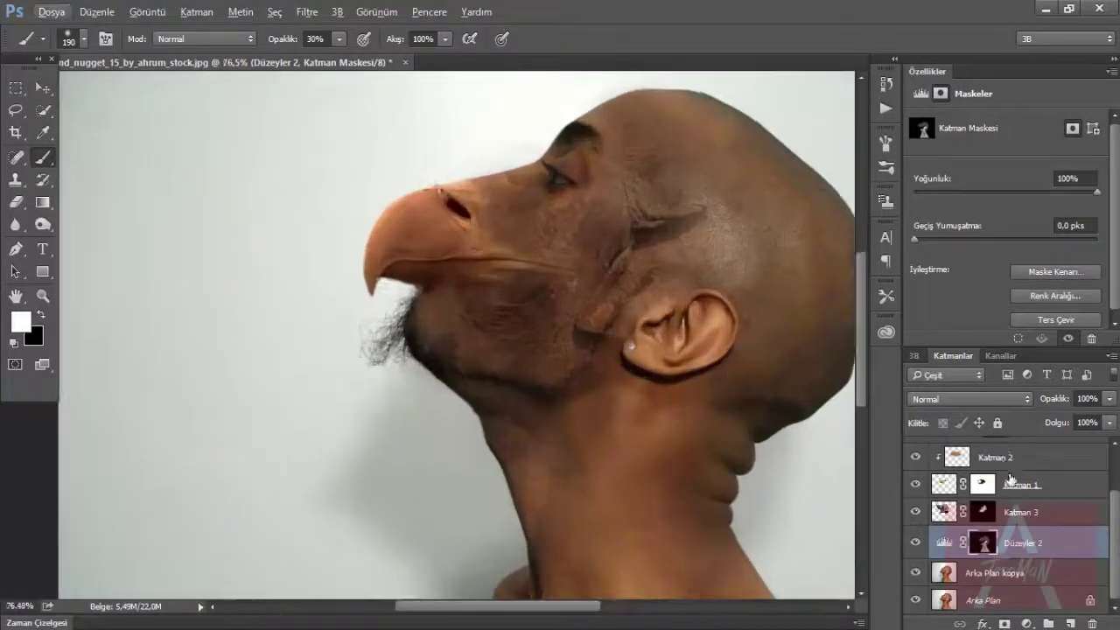
pyautogui.scroll(2, 1007, 543)
pyautogui.click(1037, 453)
# - Add a 17-level Posterize layer and set the brush to black at full opacity
pyautogui.click(1025, 621)
pyautogui.click(1015, 555)
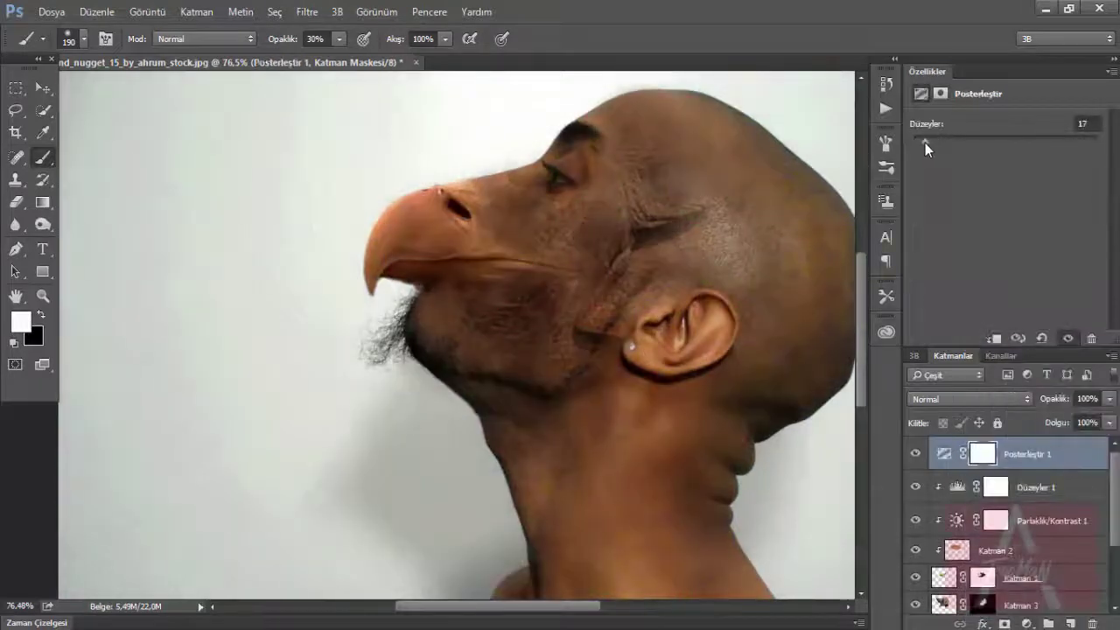
pyautogui.scroll(-2, 455, 333)
pyautogui.press('x')
pyautogui.press('0')
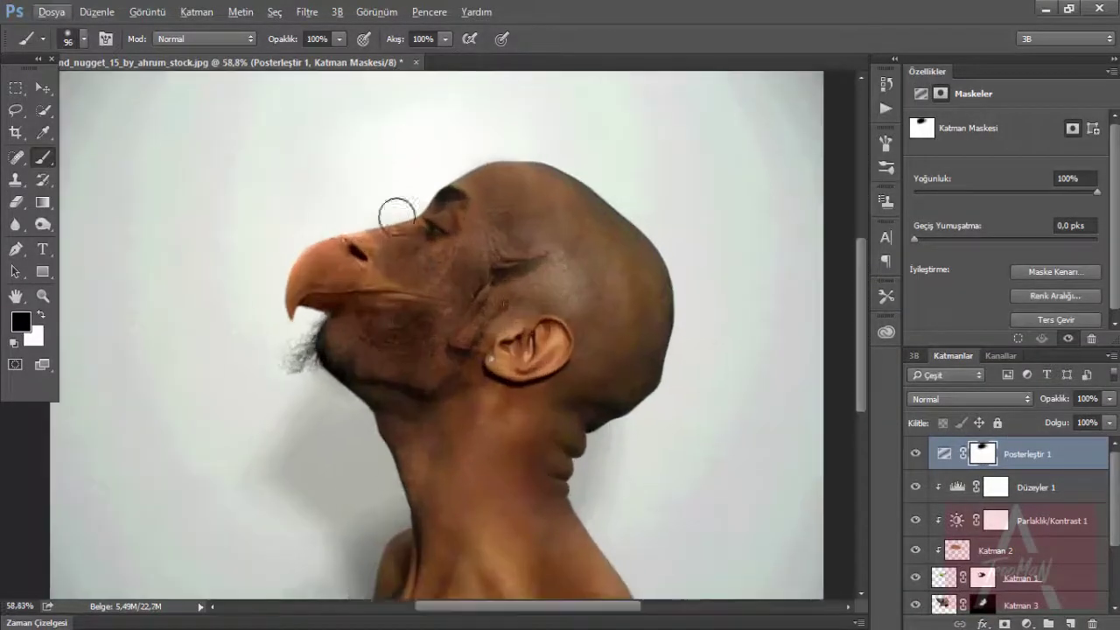
# - Add a Color Lookup using FuturisticBleak.3DL, then stamp visible layers into Katman 4
pyautogui.click(1027, 623)
pyautogui.click(1030, 490)
pyautogui.click(1048, 122)
pyautogui.click(997, 230)
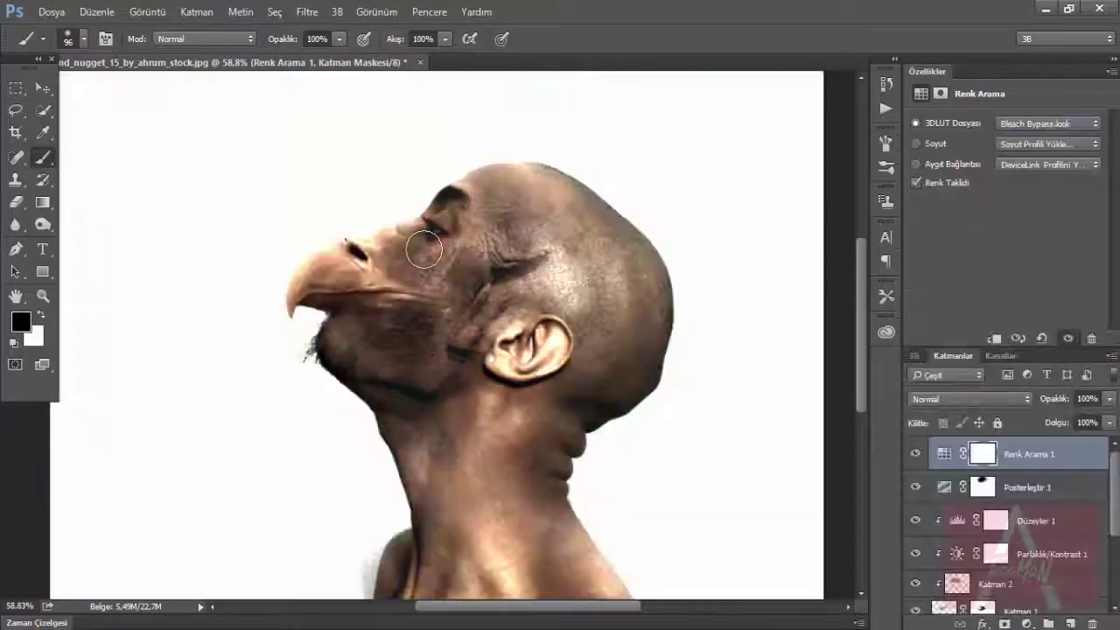
pyautogui.press('Down')
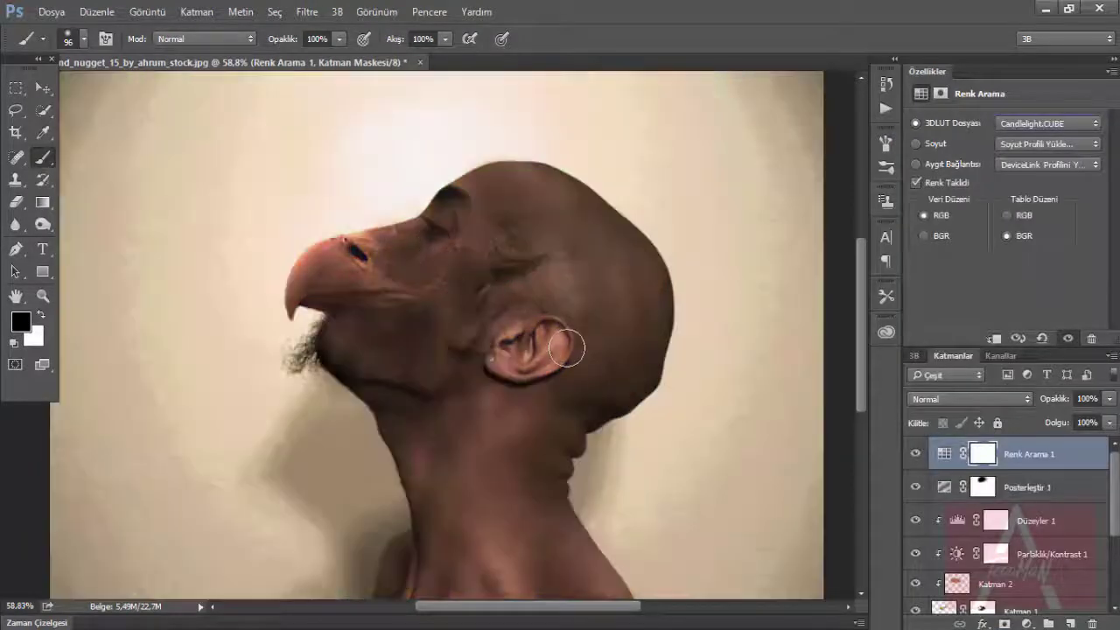
pyautogui.press('Down')
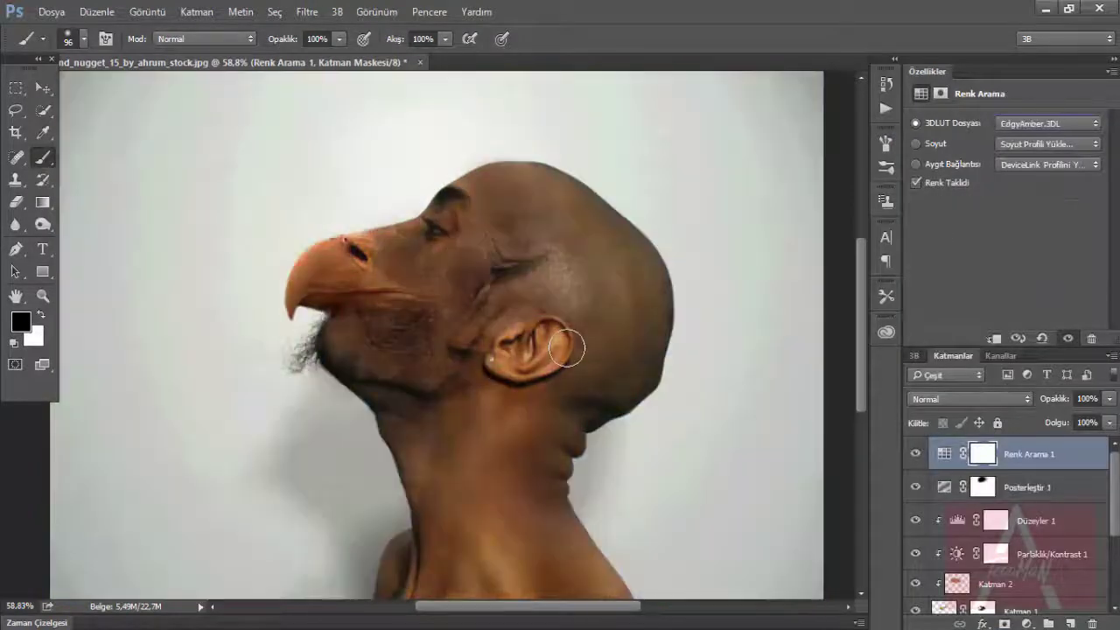
pyautogui.press('Down')
pyautogui.press('Down')
pyautogui.press('Down')
pyautogui.press('Down')
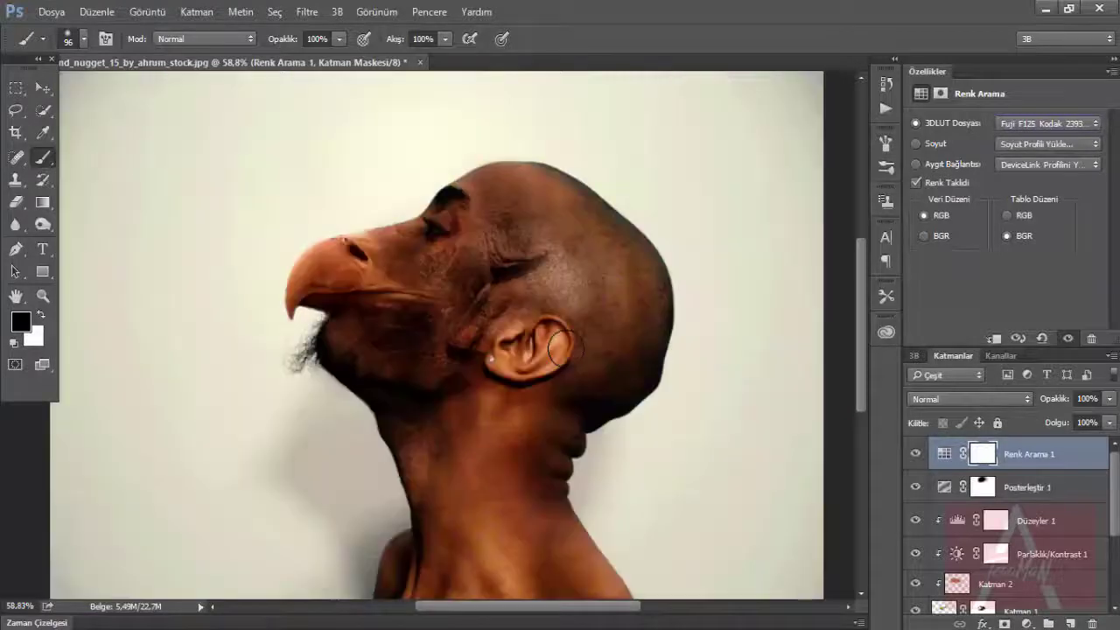
pyautogui.press('Down')
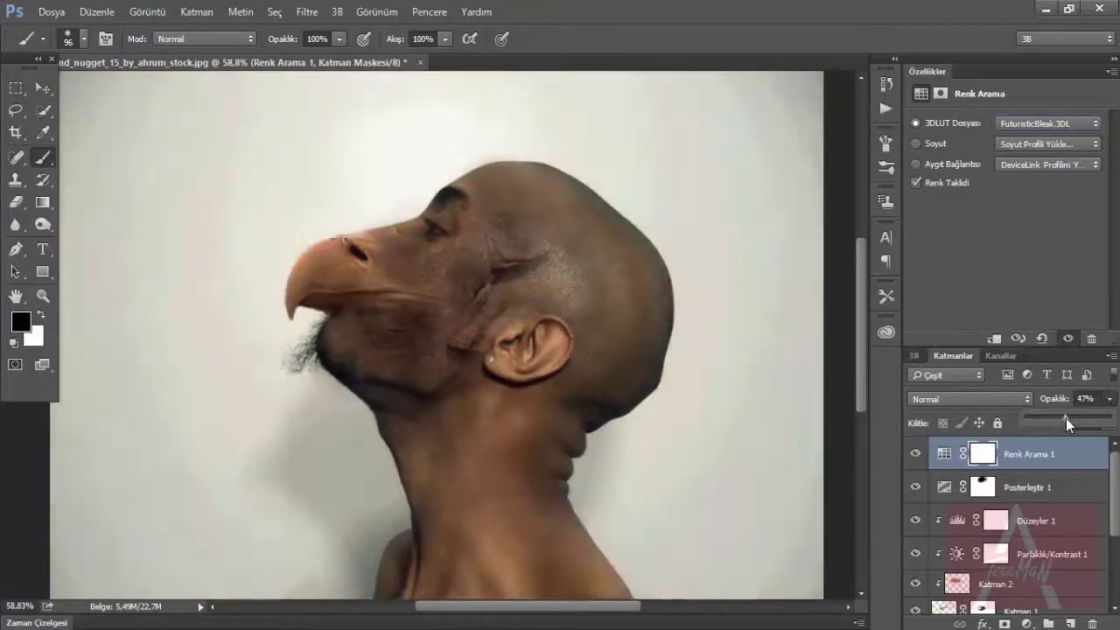
pyautogui.hotkey('ctrl', 'shift', 'alt', 'e')
# - Sharpen Katman 4 with the Camera Raw filter's Detail settings (Yarıçap 1.6)
pyautogui.click(307, 11)
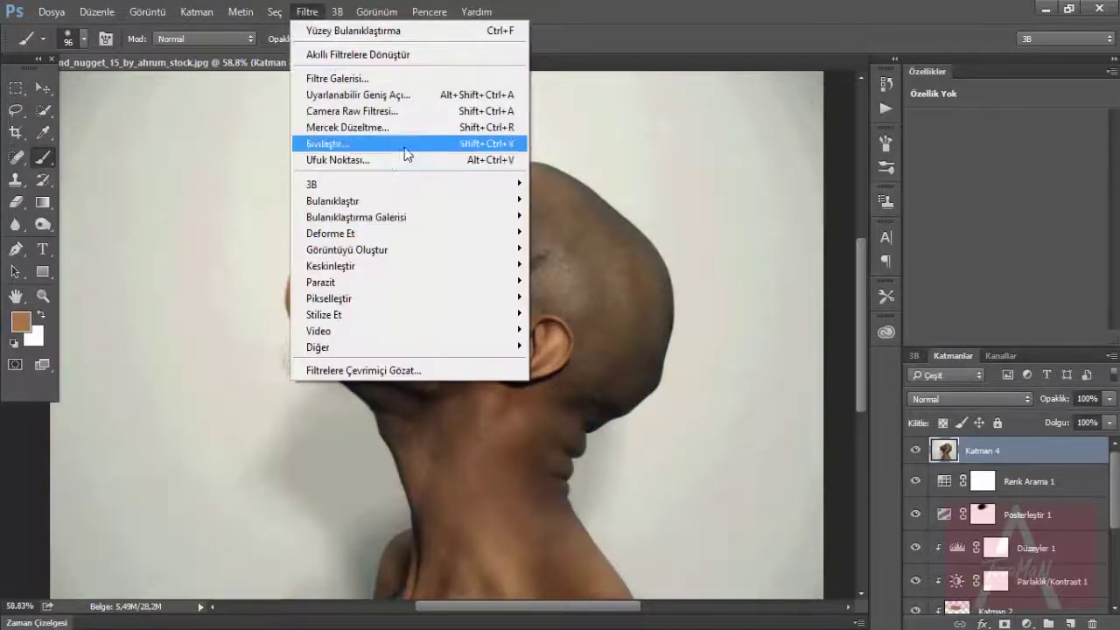
pyautogui.click(400, 111)
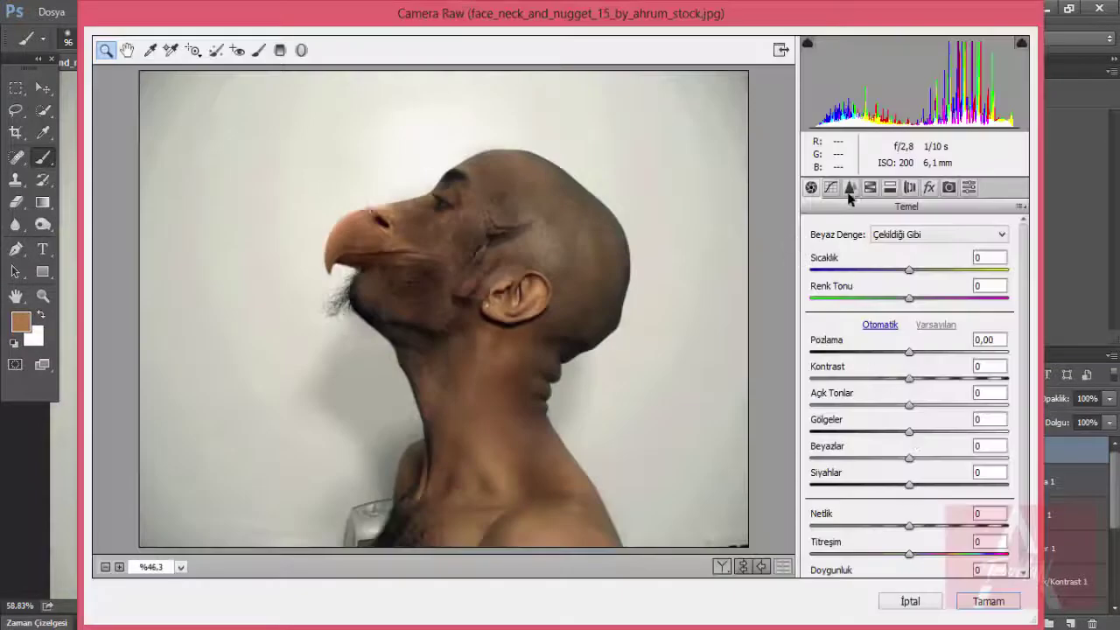
pyautogui.click(849, 192)
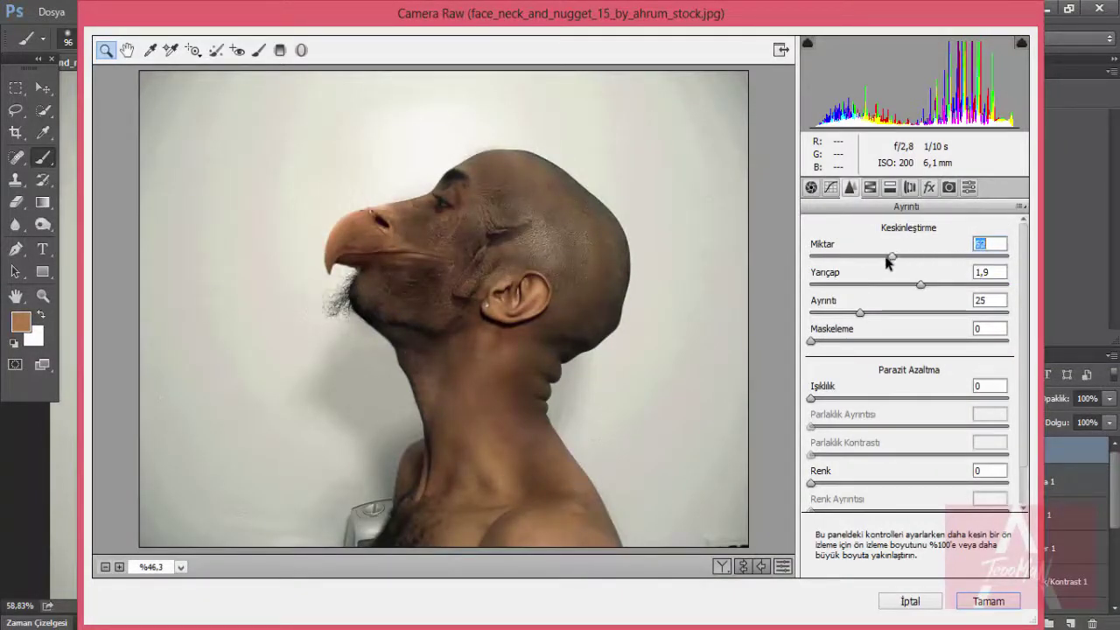
pyautogui.click(493, 239)
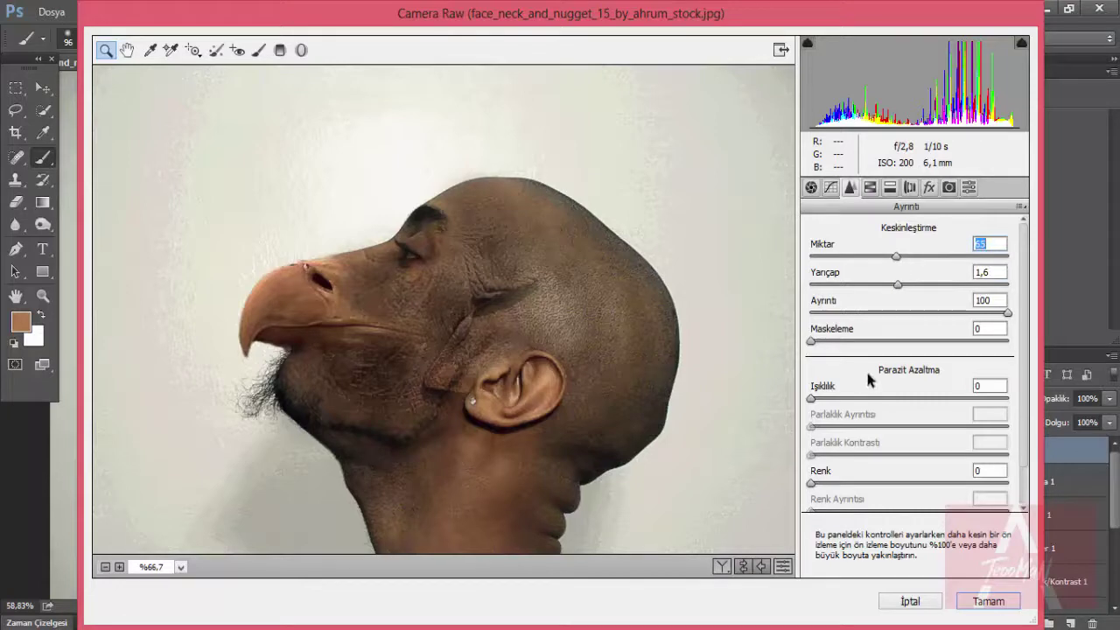
pyautogui.click(974, 602)
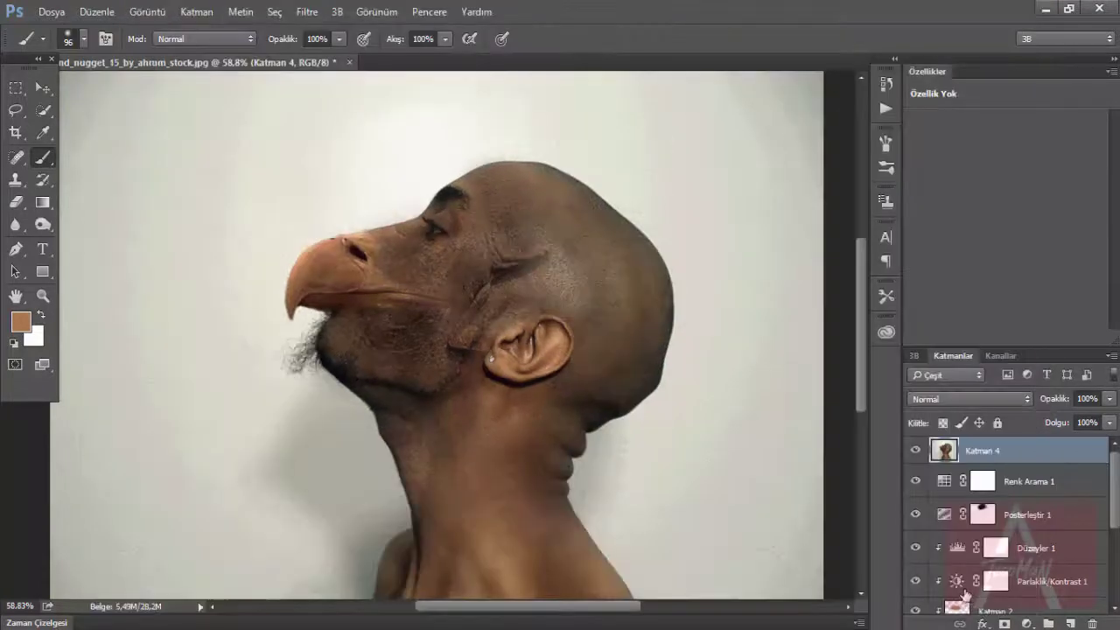
# - Add a black mask, paint white over the face, and stamp visible into Katman 5
pyautogui.keyDown('alt'); pyautogui.click(1004, 623); pyautogui.keyUp('alt')
pyautogui.press(']')
pyautogui.scroll(3, 411, 263)
pyautogui.click(416, 282)
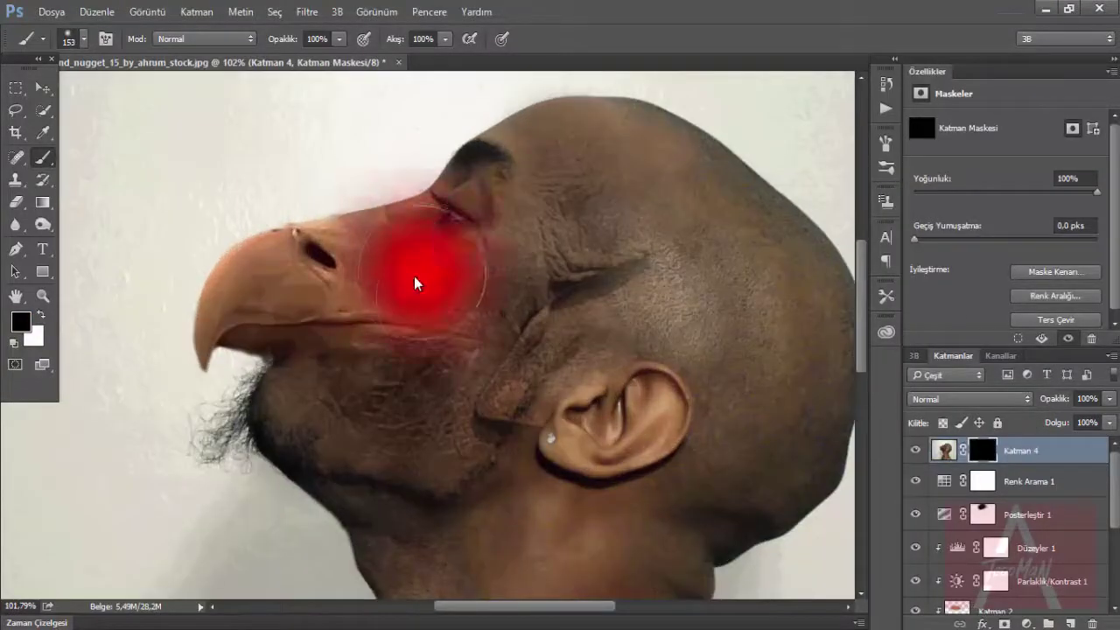
pyautogui.press('x')
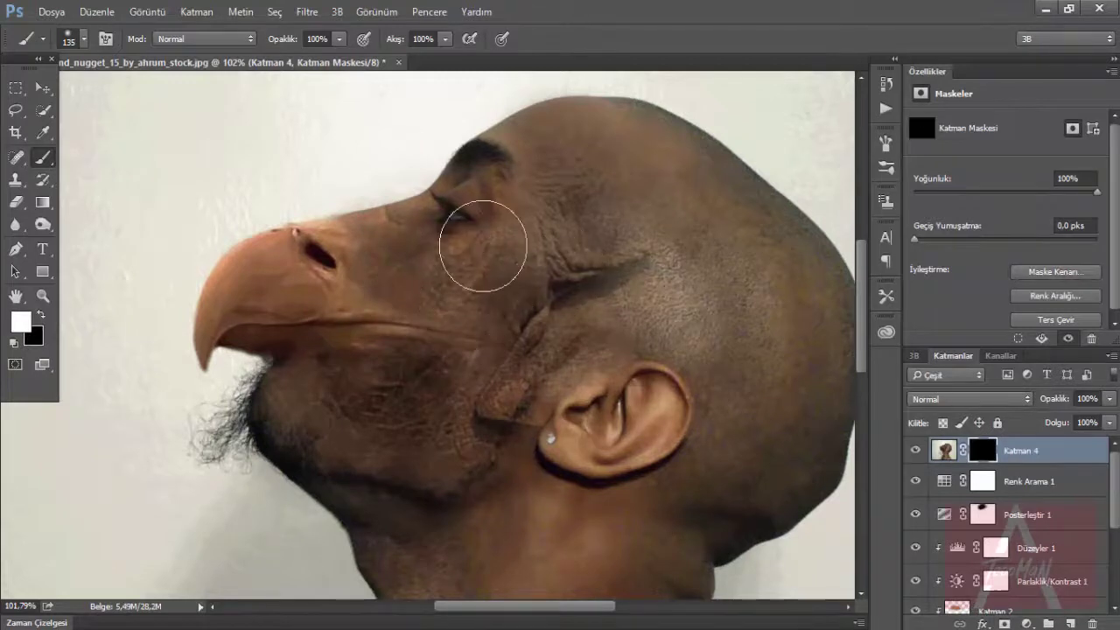
pyautogui.moveTo(278, 409); pyautogui.dragTo(354, 384)
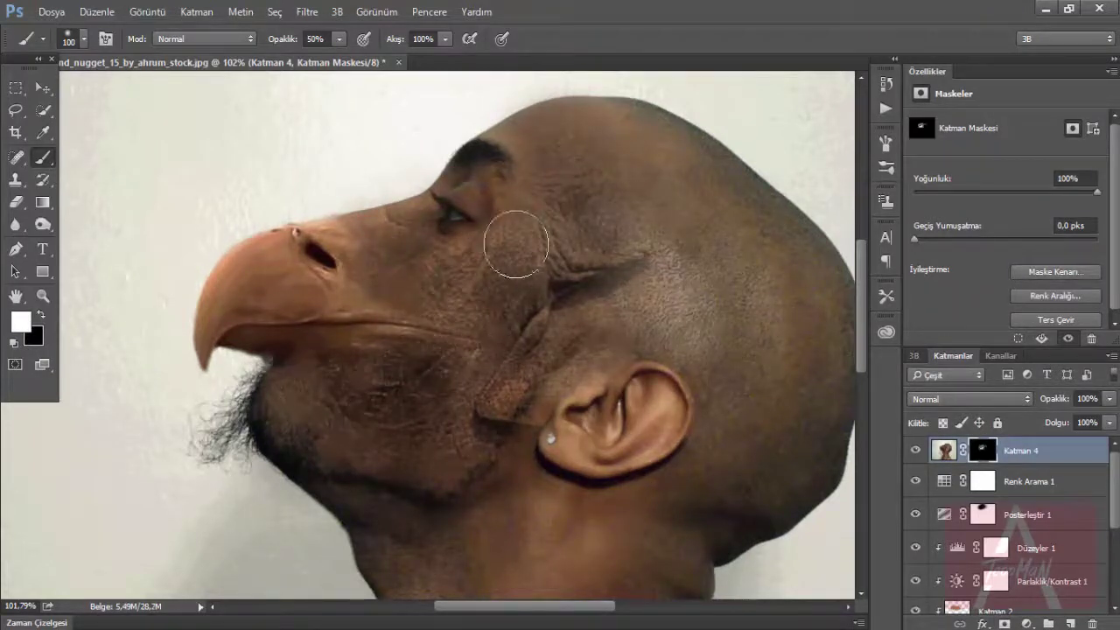
pyautogui.moveTo(282, 251); pyautogui.dragTo(388, 255)
pyautogui.scroll(-2, 501, 398)
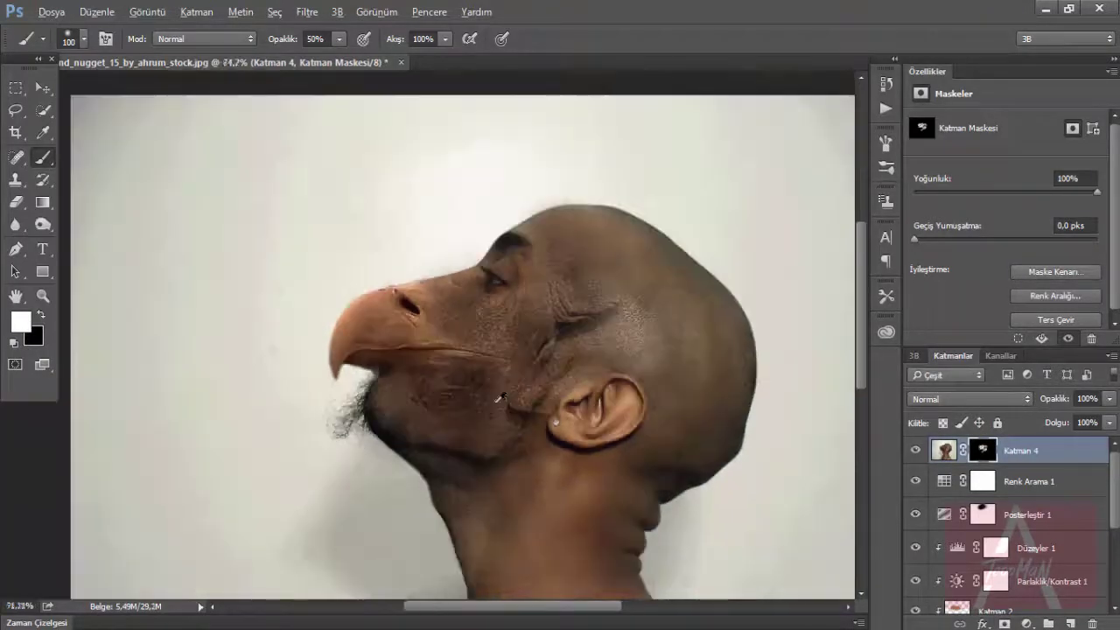
pyautogui.scroll(-1, 500, 398)
pyautogui.hotkey('ctrl', 'alt', 'shift', 'e')
# - Boost Katman 5's contrast with the Camera Raw filter, discarding a white-balance tweak
pyautogui.click(306, 11)
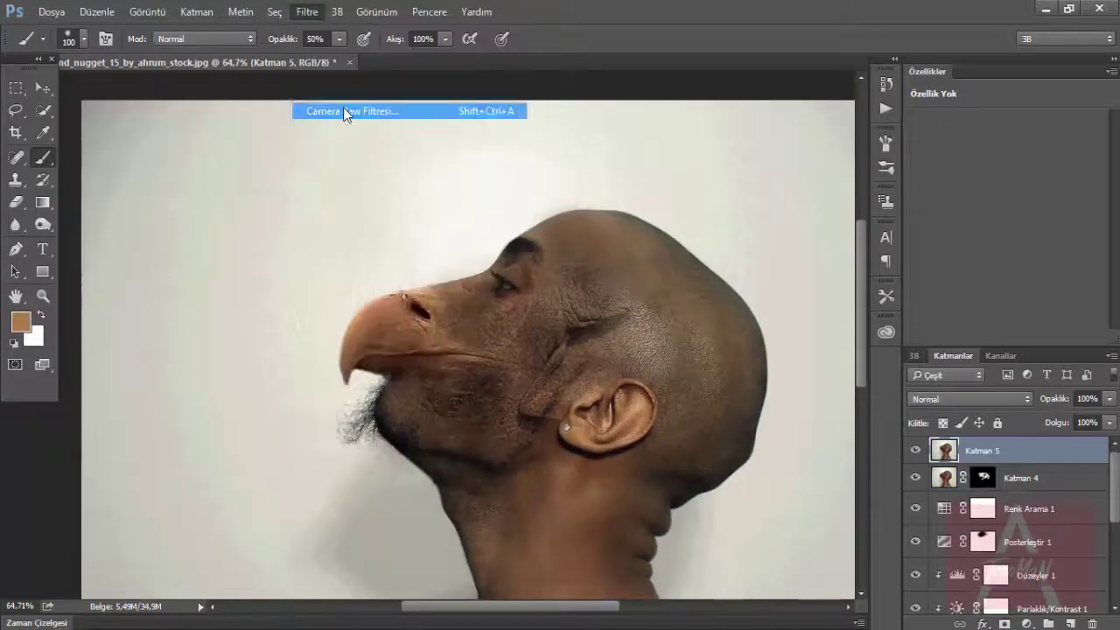
pyautogui.click(346, 112)
pyautogui.moveTo(909, 269); pyautogui.dragTo(917, 269)
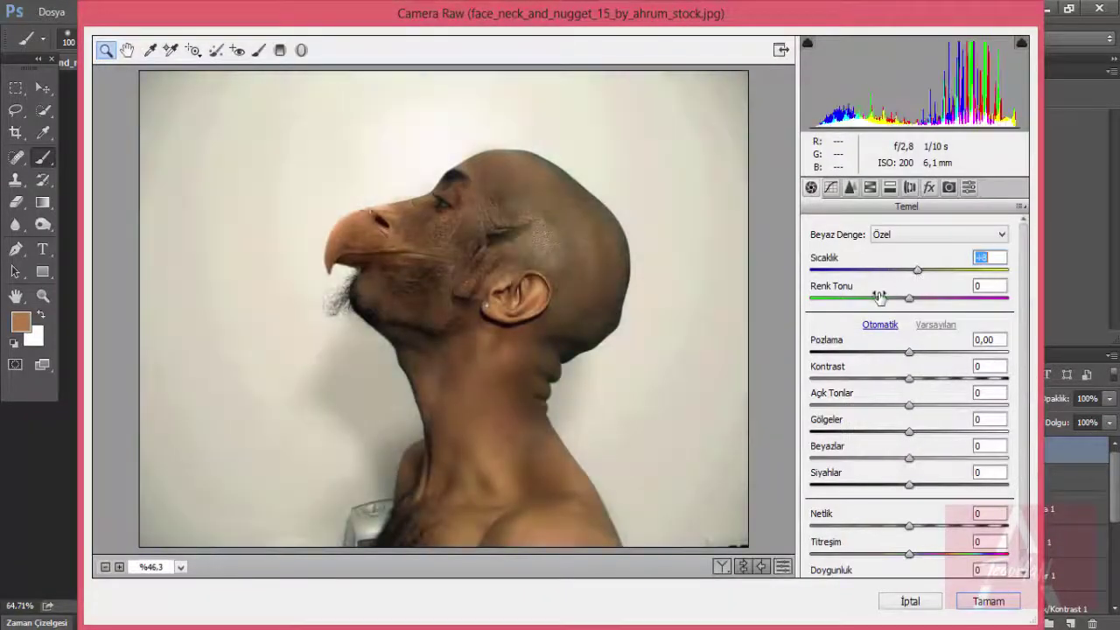
pyautogui.hotkey('ctrl', 'z')
pyautogui.moveTo(909, 352)
pyautogui.mouseDown()
pyautogui.moveTo(882, 352)
pyautogui.moveTo(909, 352)
pyautogui.moveTo(951, 378)
pyautogui.moveTo(812, 378)
pyautogui.mouseUp()
pyautogui.click(980, 602)
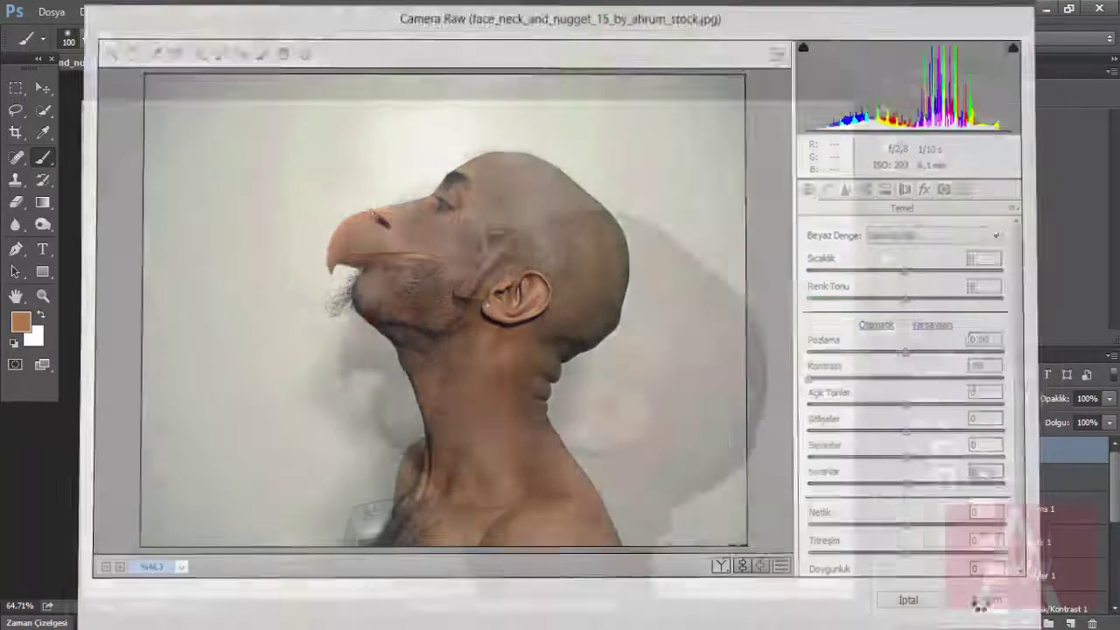
# - Paint brown over the beak at 70%, then set the layer to Renk blend at 56%
pyautogui.moveTo(438, 295); pyautogui.dragTo(464, 295)
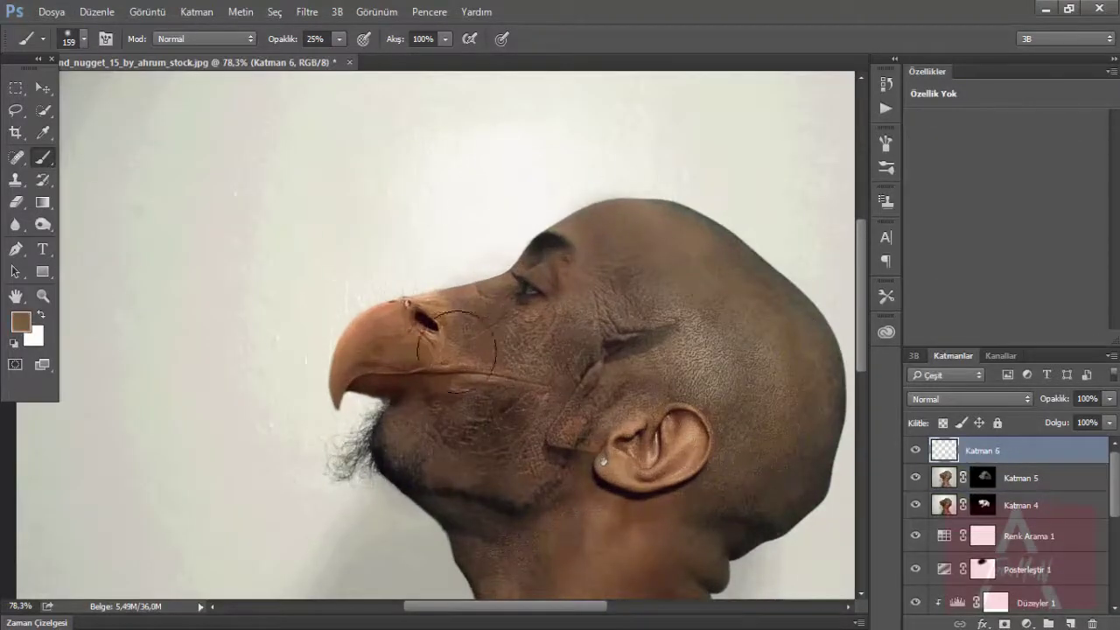
pyautogui.moveTo(456, 350); pyautogui.dragTo(442, 354)
pyautogui.press('7')
pyautogui.moveTo(362, 350); pyautogui.dragTo(472, 324)
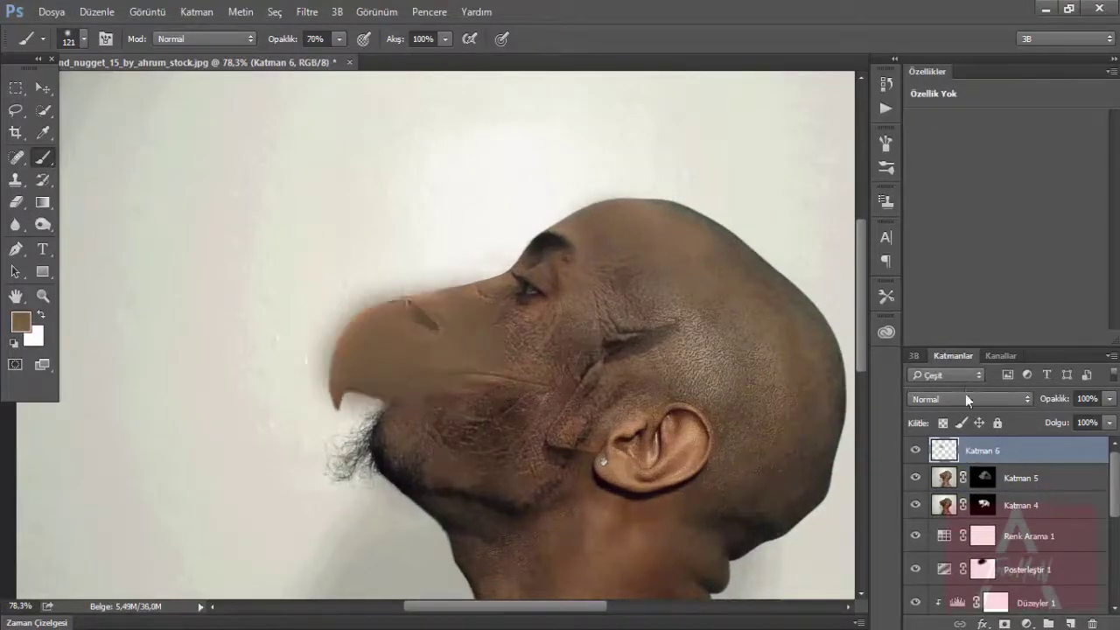
pyautogui.click(932, 398)
pyautogui.click(941, 385)
pyautogui.moveTo(1109, 398); pyautogui.dragTo(1079, 422)
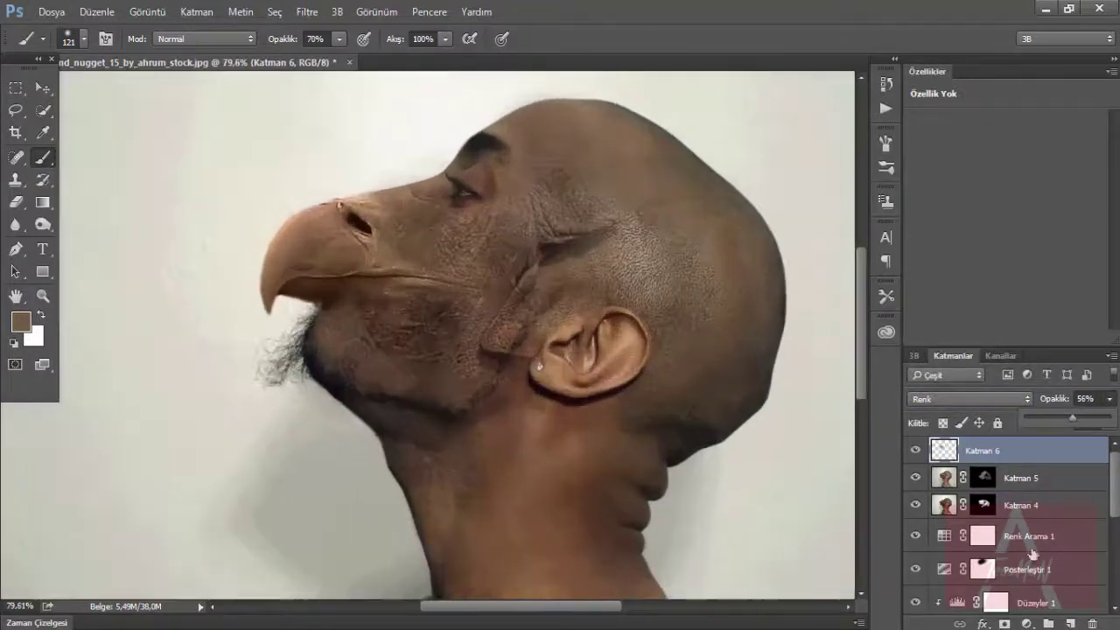
# - Add a Levels layer in Çoğalt (Multiply) blend mode at 71% opacity
pyautogui.click(1026, 622)
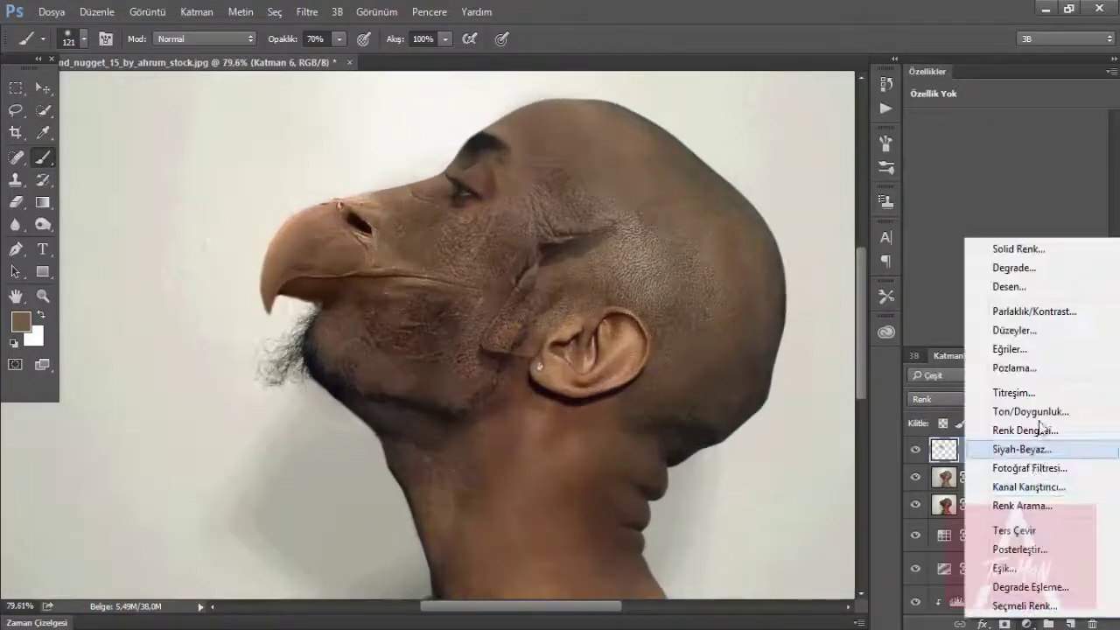
pyautogui.click(1000, 345)
pyautogui.click(971, 399)
pyautogui.click(925, 107)
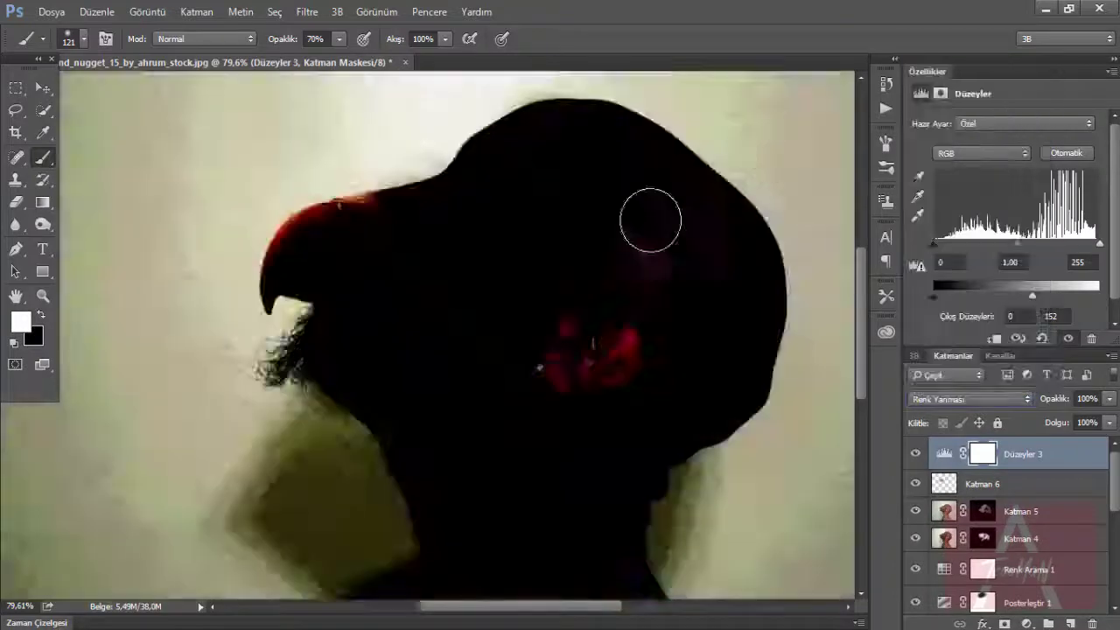
pyautogui.moveTo(1109, 398); pyautogui.dragTo(989, 443)
# - Invert the Levels mask and paint white at 20% over the ear, neck, face and head
pyautogui.click(982, 453)
pyautogui.hotkey('ctrl', 'i')
pyautogui.press('2')
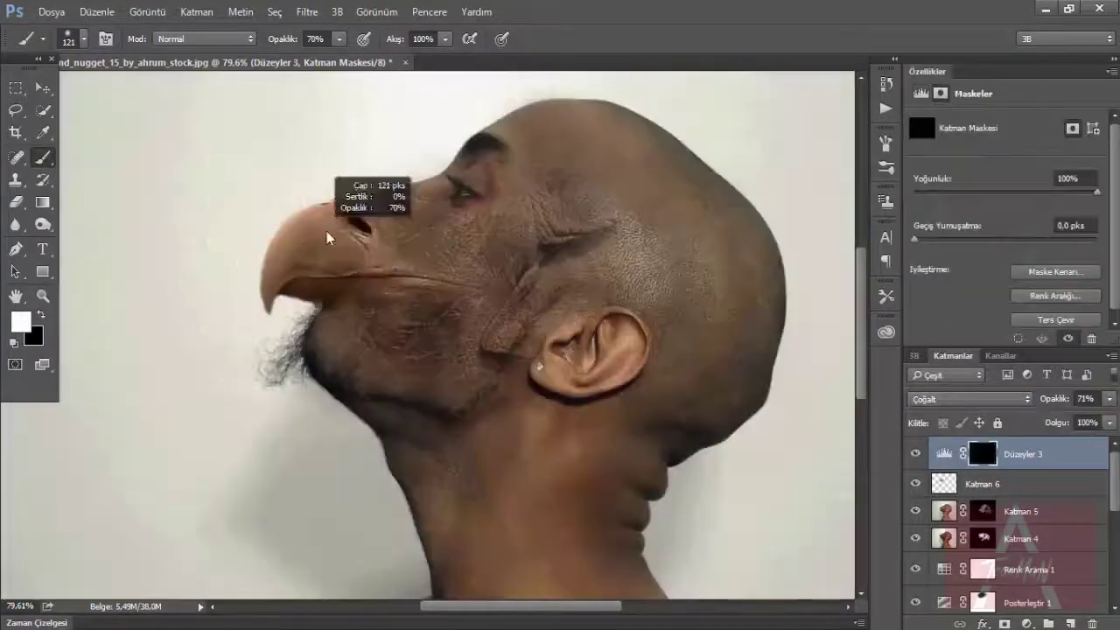
pyautogui.moveTo(595, 350)
pyautogui.mouseDown()
pyautogui.moveTo(543, 405)
pyautogui.moveTo(537, 446)
pyautogui.moveTo(581, 495)
pyautogui.mouseUp()
pyautogui.scroll(-5, 580, 495)
pyautogui.moveTo(450, 388); pyautogui.dragTo(666, 414)
pyautogui.scroll(5, 667, 415)
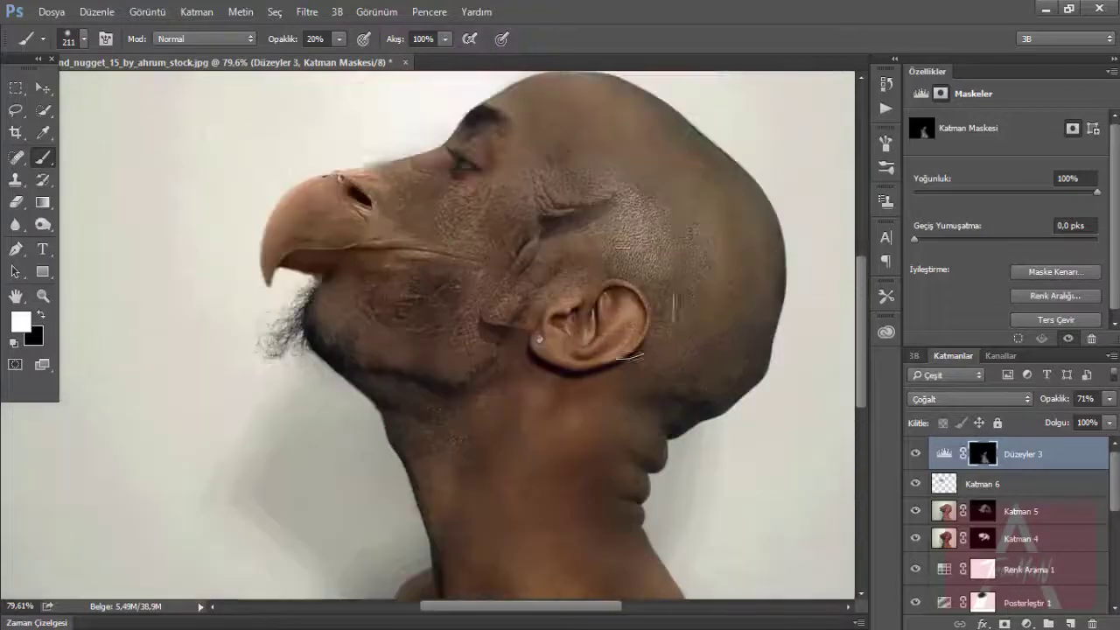
pyautogui.moveTo(367, 210)
pyautogui.mouseDown()
pyautogui.moveTo(488, 288)
pyautogui.moveTo(694, 294)
pyautogui.moveTo(595, 140)
pyautogui.mouseUp()
pyautogui.scroll(-2, 665, 497)
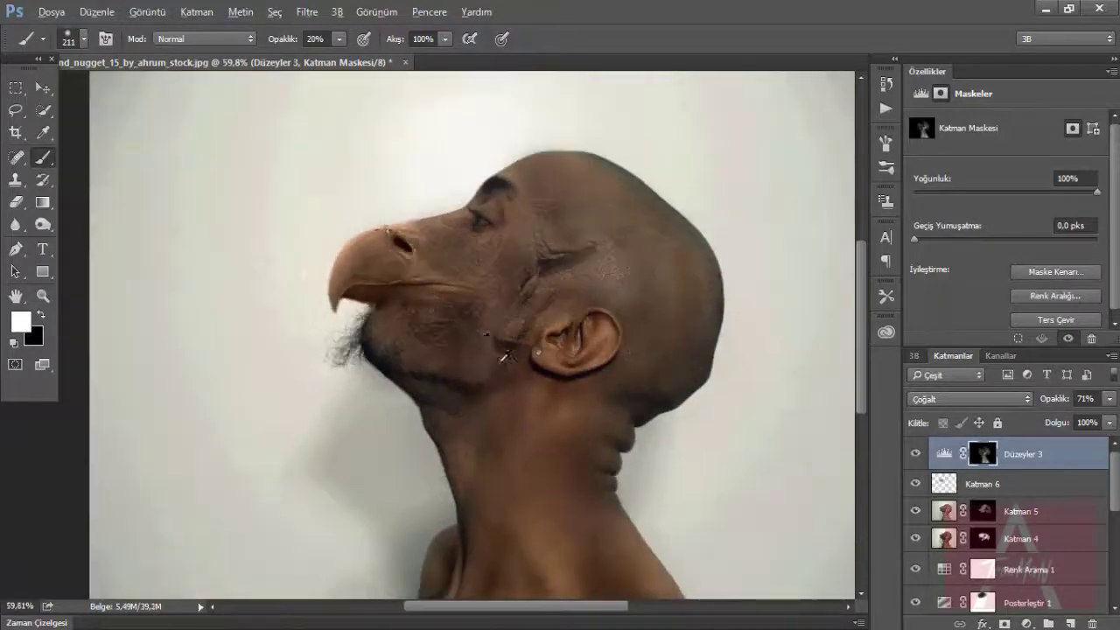
pyautogui.scroll(-2, 525, 394)
pyautogui.scroll(2, 409, 327)
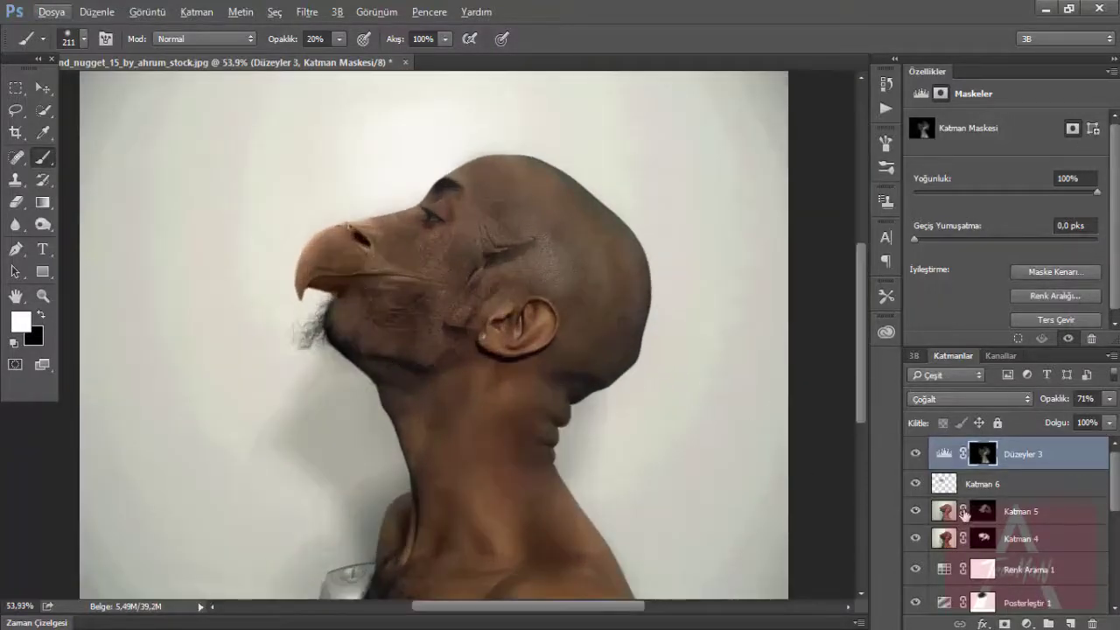
# - Stamp all visible layers into Katman 7 and bring up the Camera Raw filter
pyautogui.hotkey('ctrl', 'alt', 'shift', 'e')
pyautogui.click(306, 12)
pyautogui.click(350, 115)
# - Apply a Camera Raw clarity boost to Katman 7 and give it a hiding mask
pyautogui.click(869, 526)
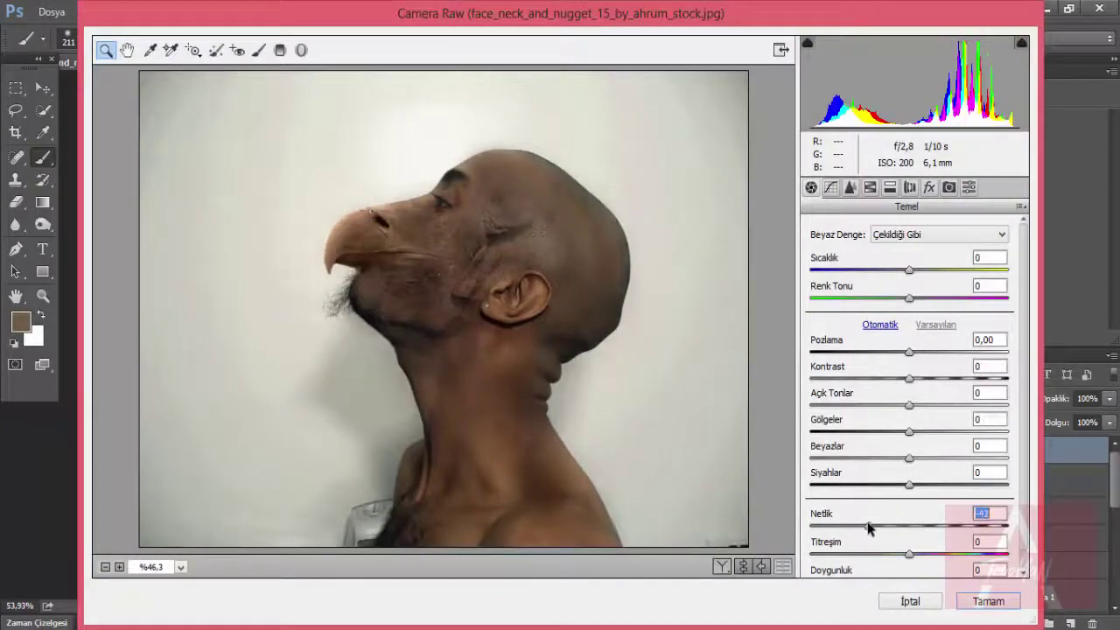
pyautogui.click(960, 598)
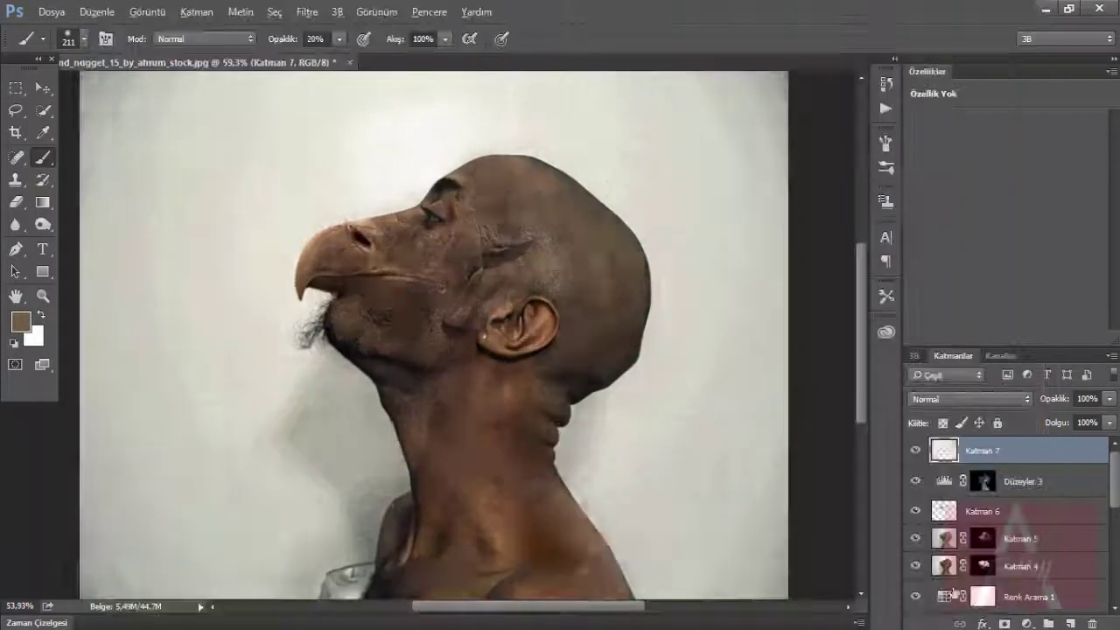
pyautogui.scroll(2, 707, 357)
pyautogui.click(1004, 624)
pyautogui.click(1055, 319)
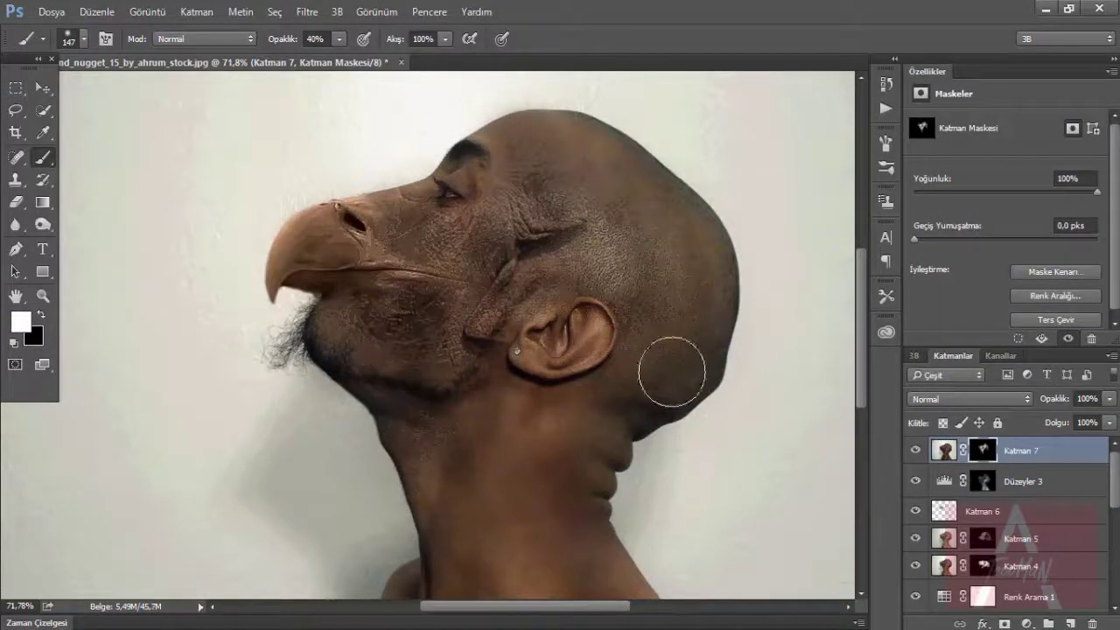
# - Reveal the clarity on the face and head, then stamp visible into Katman 8
pyautogui.scroll(-3, 671, 372)
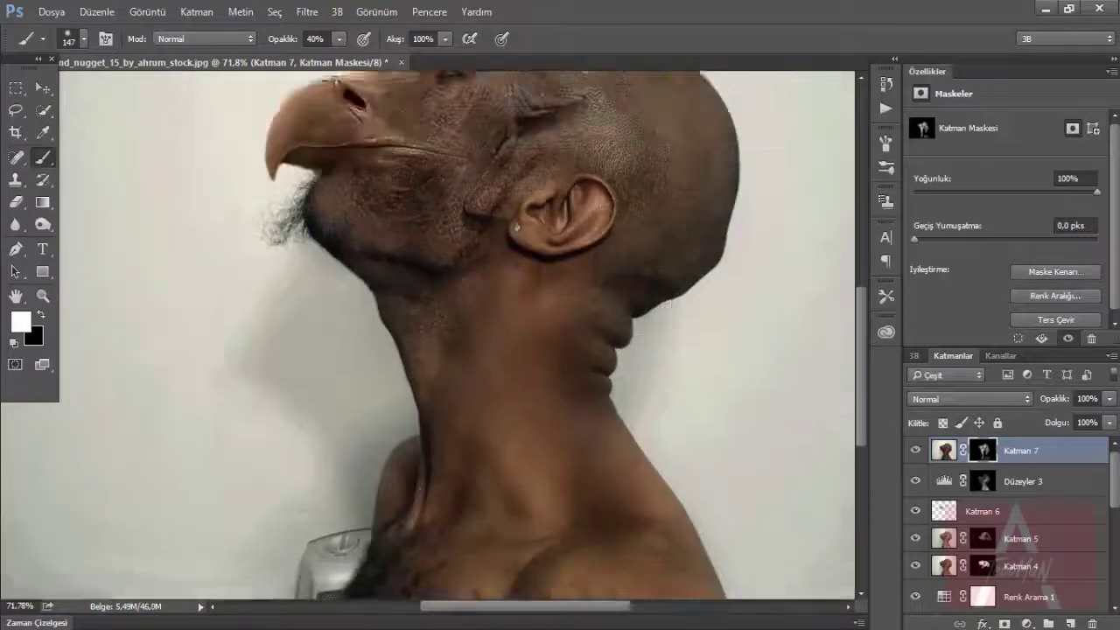
pyautogui.scroll(2, 738, 187)
pyautogui.scroll(2, 455, 250)
pyautogui.scroll(-1, 420, 254)
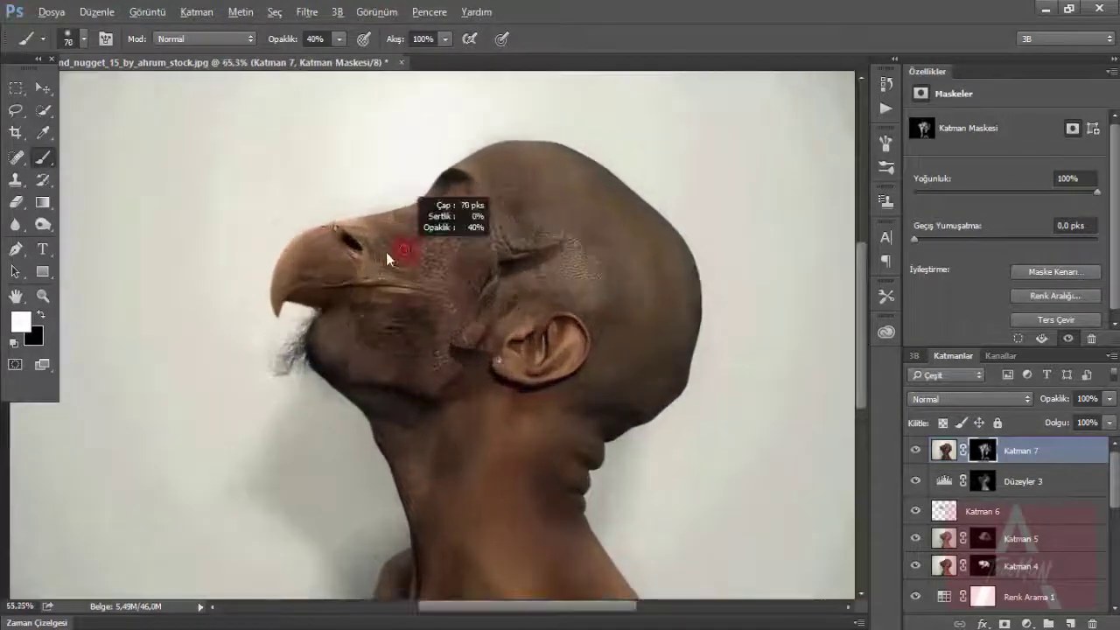
pyautogui.scroll(-2, 389, 258)
pyautogui.scroll(2, 370, 243)
pyautogui.scroll(1, 367, 183)
pyautogui.scroll(1, 423, 214)
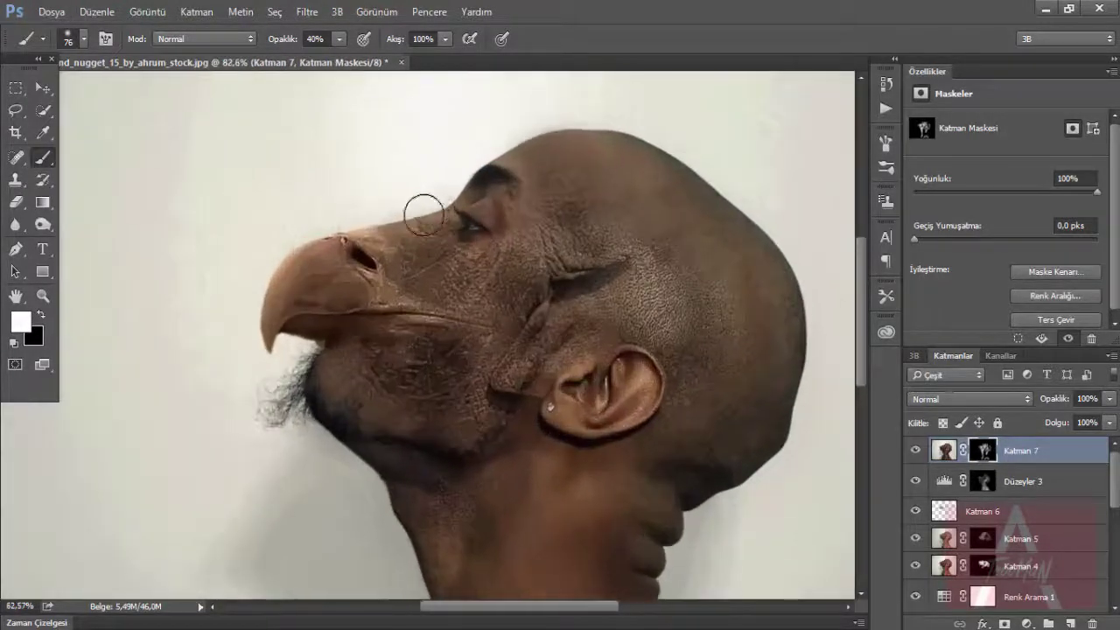
pyautogui.scroll(2, 433, 236)
pyautogui.scroll(1, 444, 257)
pyautogui.scroll(2, 525, 323)
pyautogui.scroll(2, 556, 350)
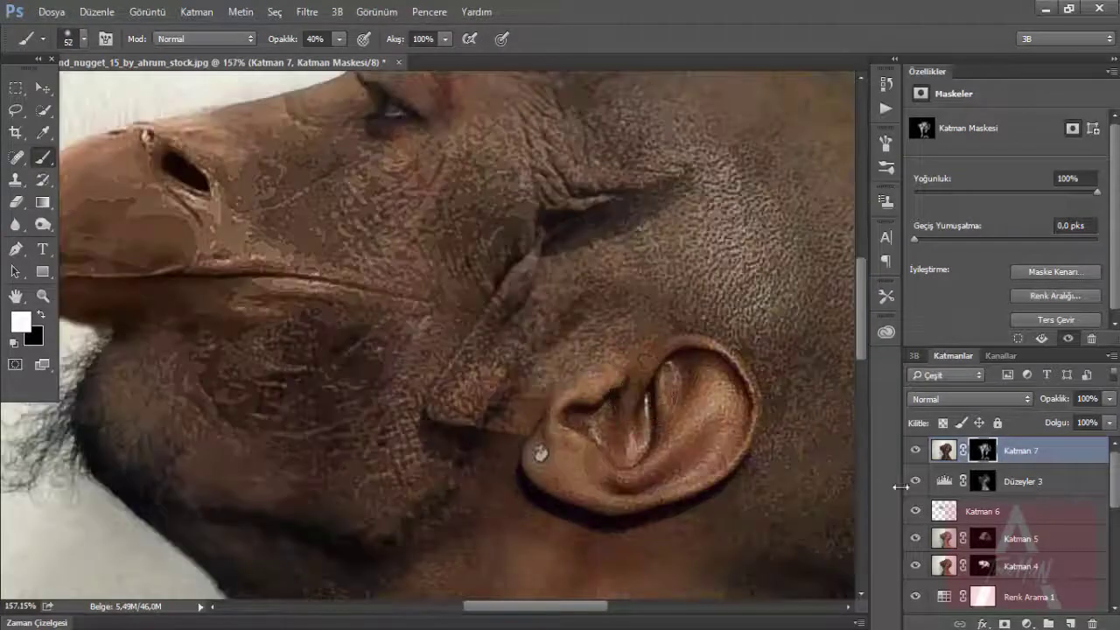
pyautogui.hotkey('ctrl', 'alt', 'shift', 'e')
# - Remove the earring from the earlobe with the Spot Healing brush
pyautogui.click(18, 159)
pyautogui.click(541, 452)
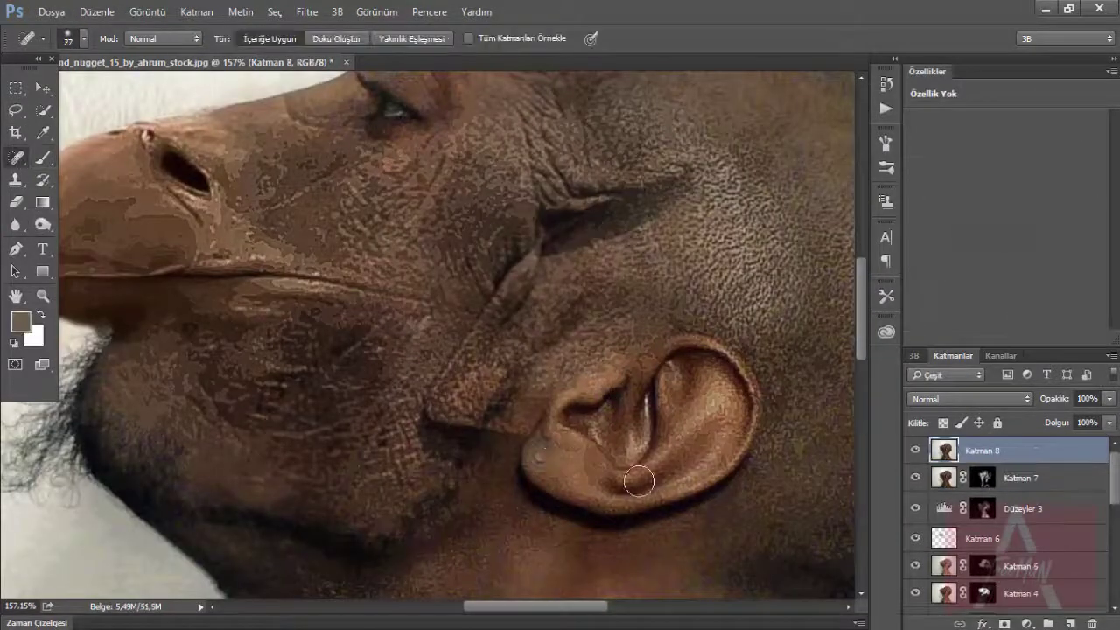
pyautogui.scroll(-3, 544, 467)
pyautogui.scroll(-2, 570, 270)
# - Add a Camera Raw vignette (Amount -53, Midpoint 49, Roundness -19) and lower Dehaze below 0
pyautogui.click(306, 11)
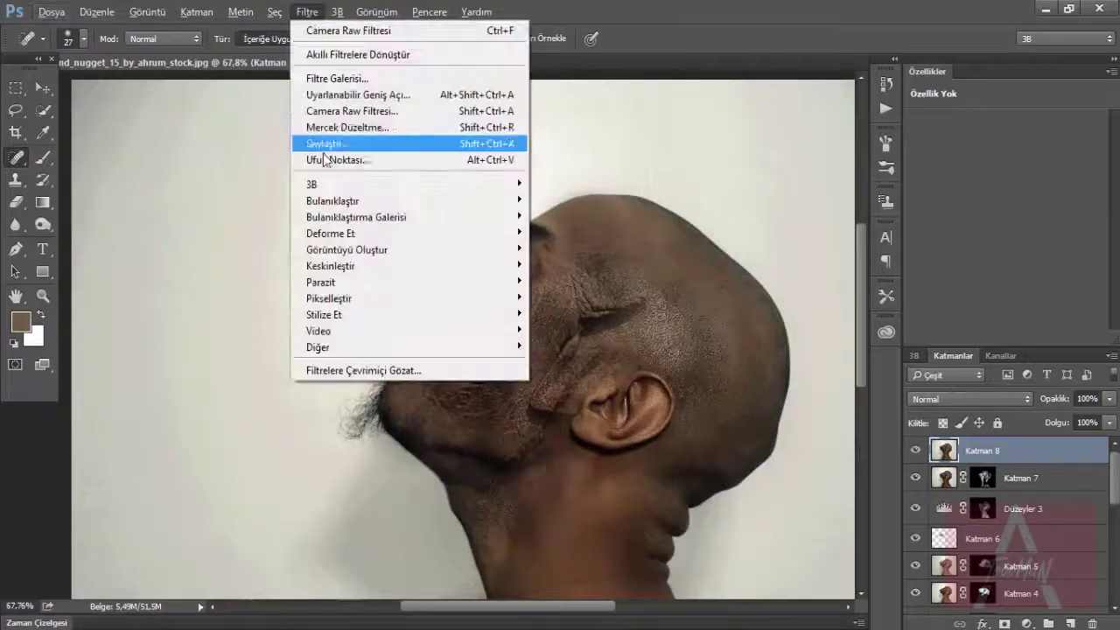
pyautogui.click(367, 146)
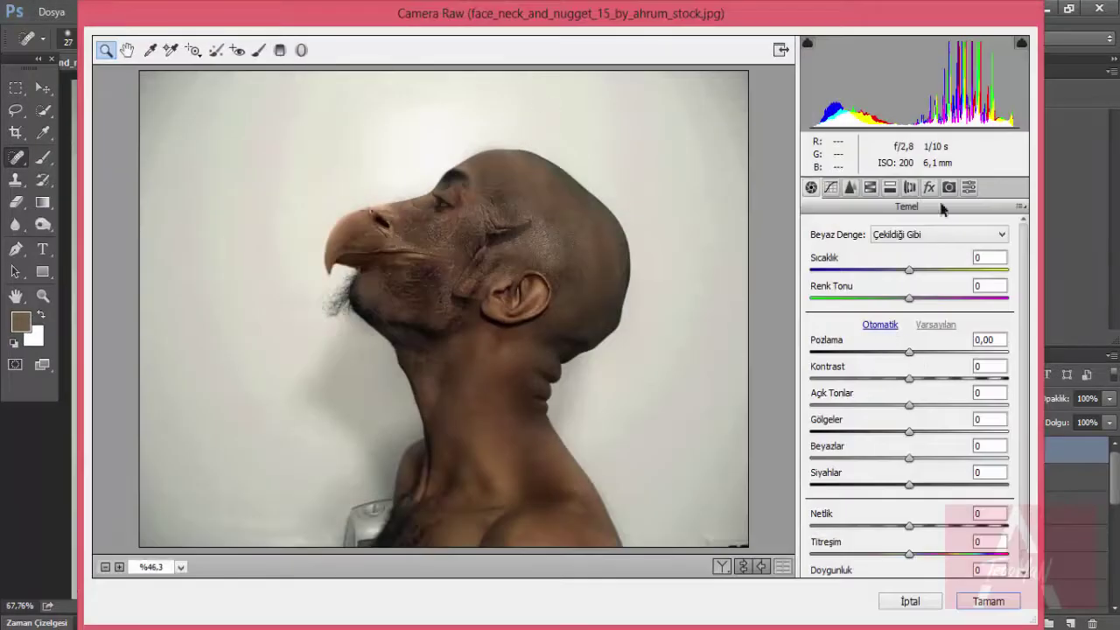
pyautogui.click(930, 186)
pyautogui.moveTo(909, 470); pyautogui.dragTo(858, 470)
pyautogui.moveTo(909, 498)
pyautogui.mouseDown()
pyautogui.moveTo(890, 526)
pyautogui.moveTo(961, 554)
pyautogui.mouseUp()
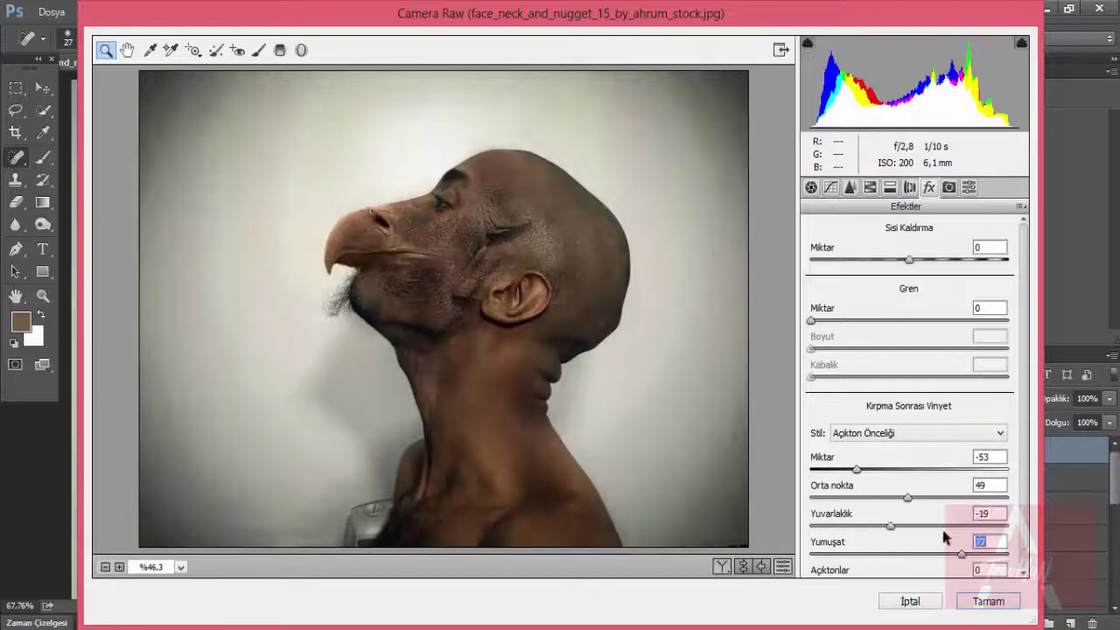
pyautogui.moveTo(910, 263); pyautogui.dragTo(903, 273)
pyautogui.scroll(-1, 935, 428)
# - Apply the vignette, then add a Hue/Saturation adjustment layer with Saturation at -19
pyautogui.click(980, 602)
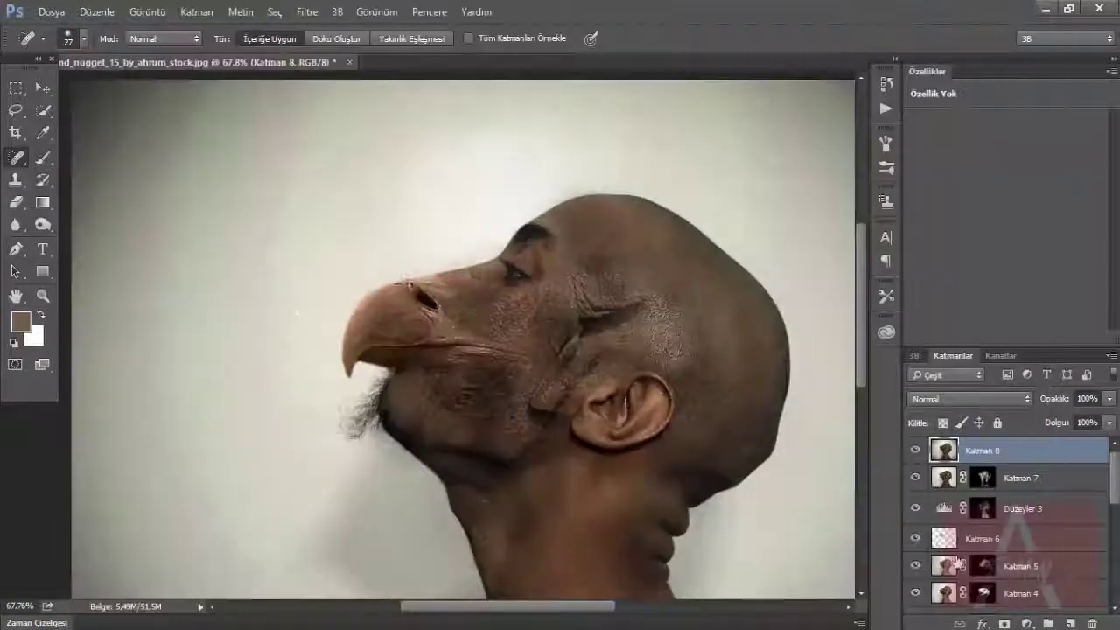
pyautogui.click(1026, 623)
pyautogui.click(1041, 420)
pyautogui.moveTo(1006, 220); pyautogui.dragTo(985, 226)
# - Paint black on the Hue/Saturation layer's mask over the figure
pyautogui.press('v')
pyautogui.scroll(-3, 410, 270)
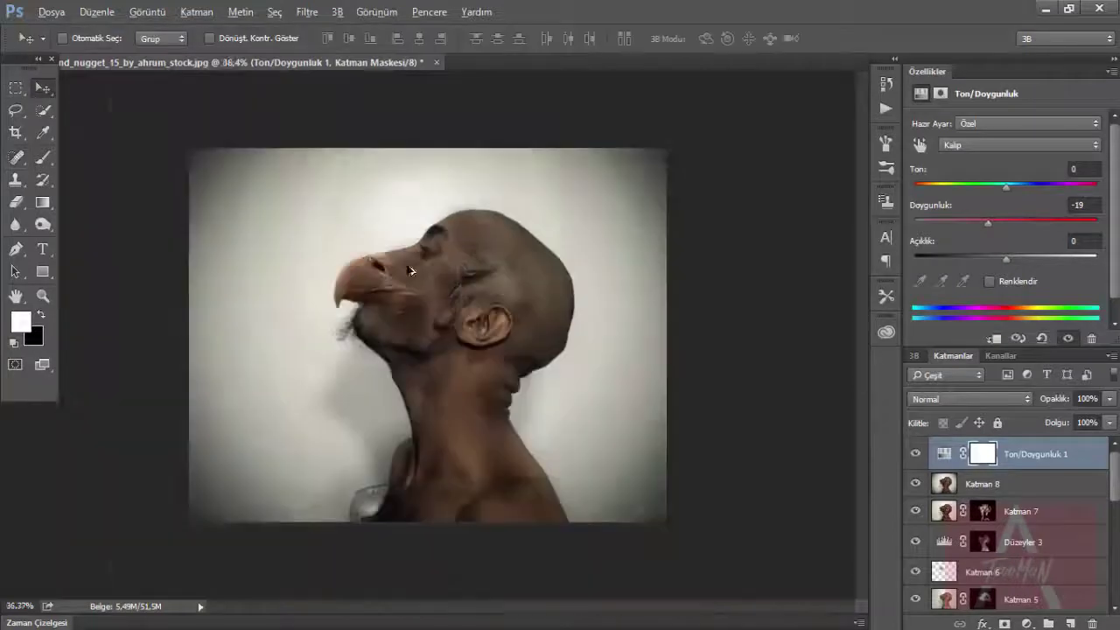
pyautogui.scroll(2, 411, 271)
pyautogui.click(983, 453)
pyautogui.press('b')
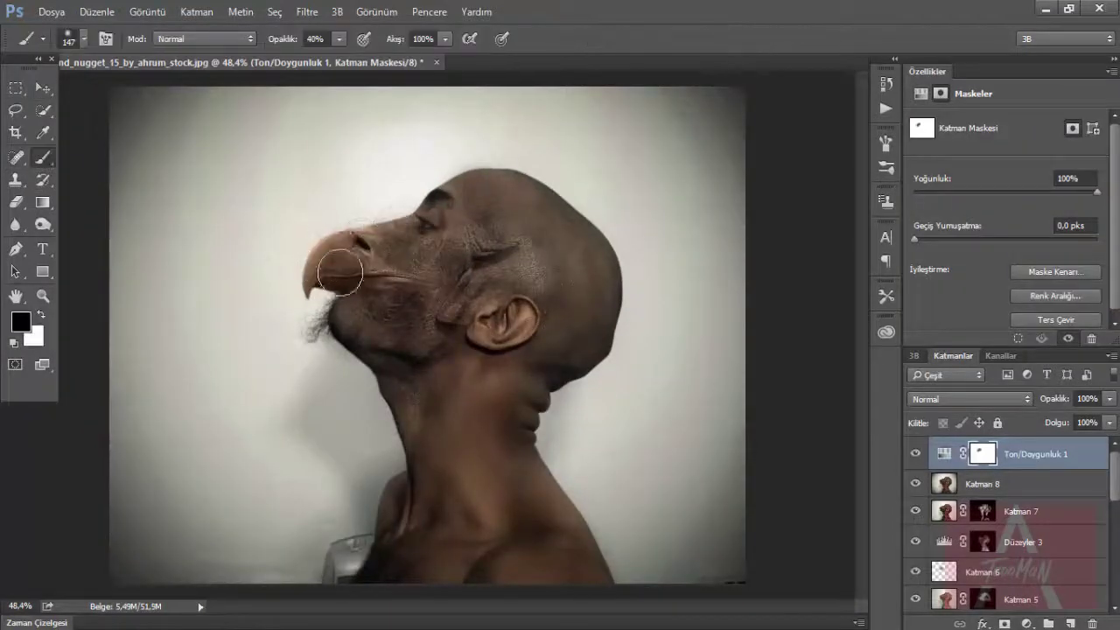
pyautogui.scroll(-1, 395, 377)
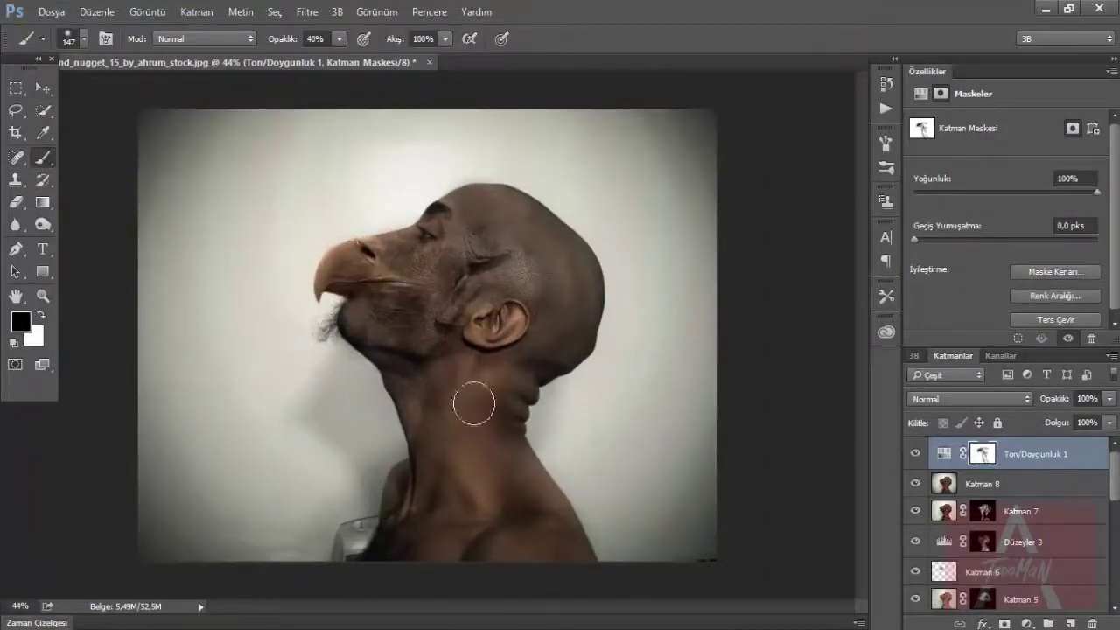
pyautogui.scroll(-2, 474, 403)
pyautogui.scroll(4, 473, 404)
pyautogui.scroll(-3, 473, 403)
pyautogui.scroll(-1, 473, 404)
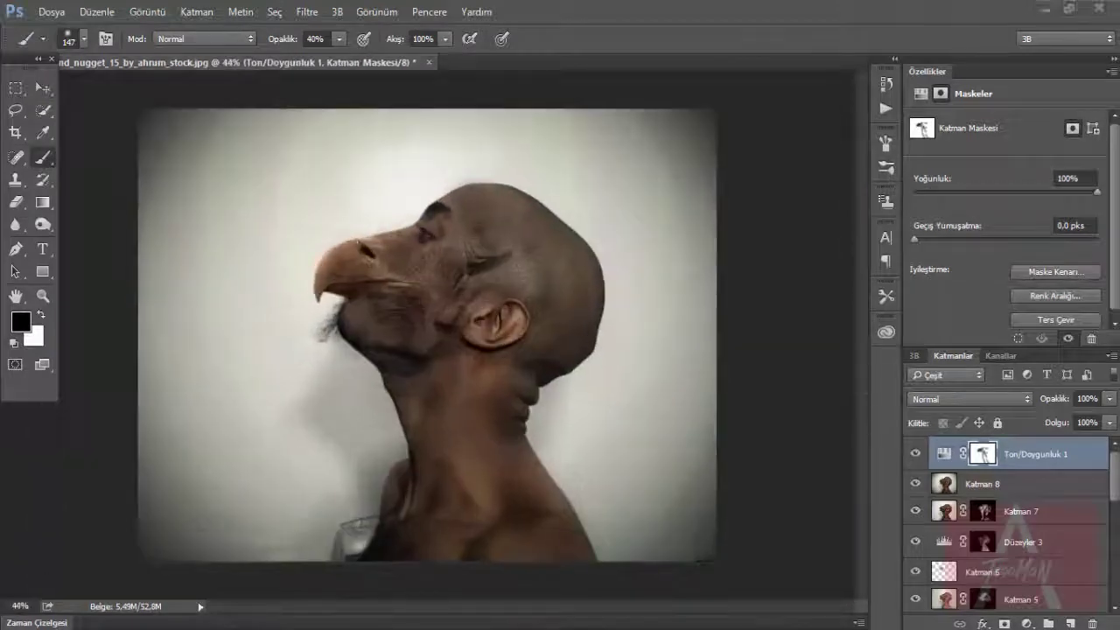
# - Place the red logo in the image's top-left corner and start a Drop Shadow on it
pyautogui.moveTo(325, 200); pyautogui.dragTo(636, 376)
pyautogui.moveTo(463, 306); pyautogui.dragTo(221, 166)
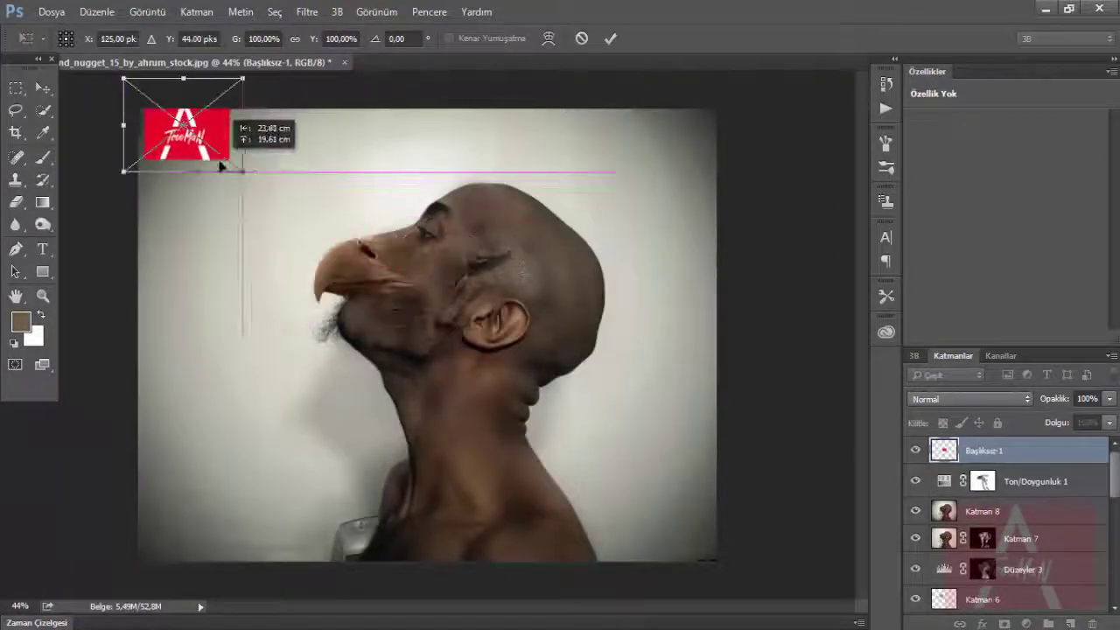
pyautogui.press('Return')
pyautogui.click(982, 623)
pyautogui.click(988, 606)
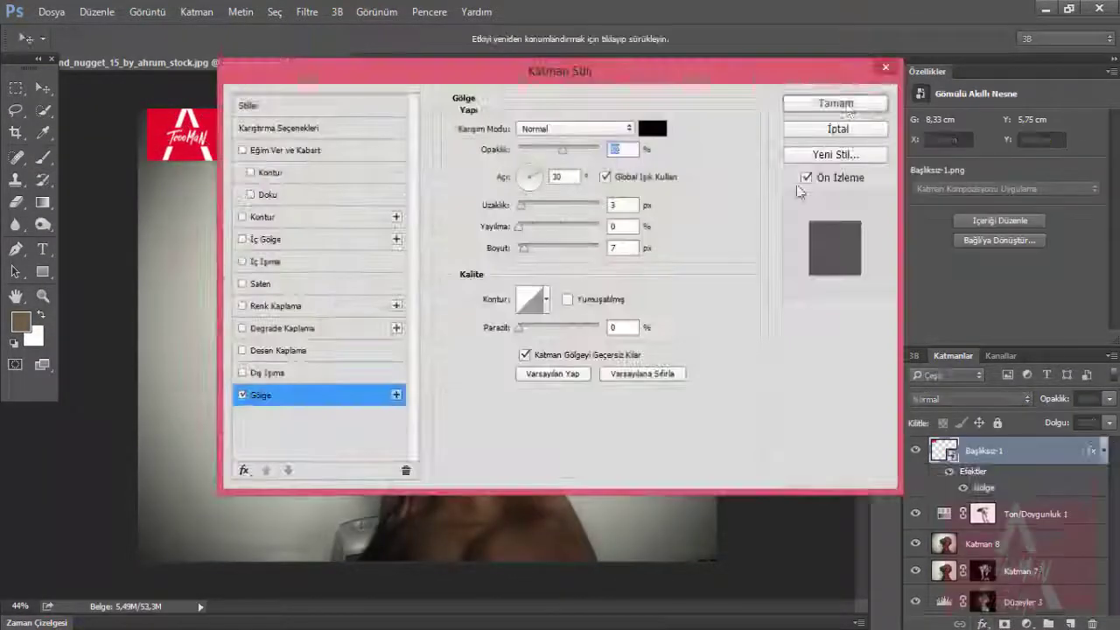